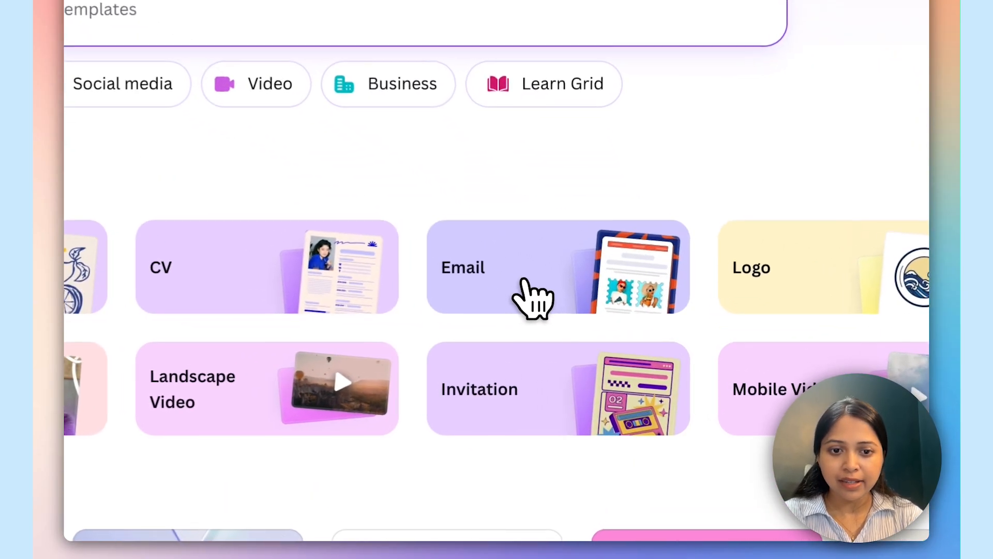
Step: Browse the Email templates and open the "Q3 Sales Report" design for customisation
{"action": "left_click", "coordinate": [614, 319]}
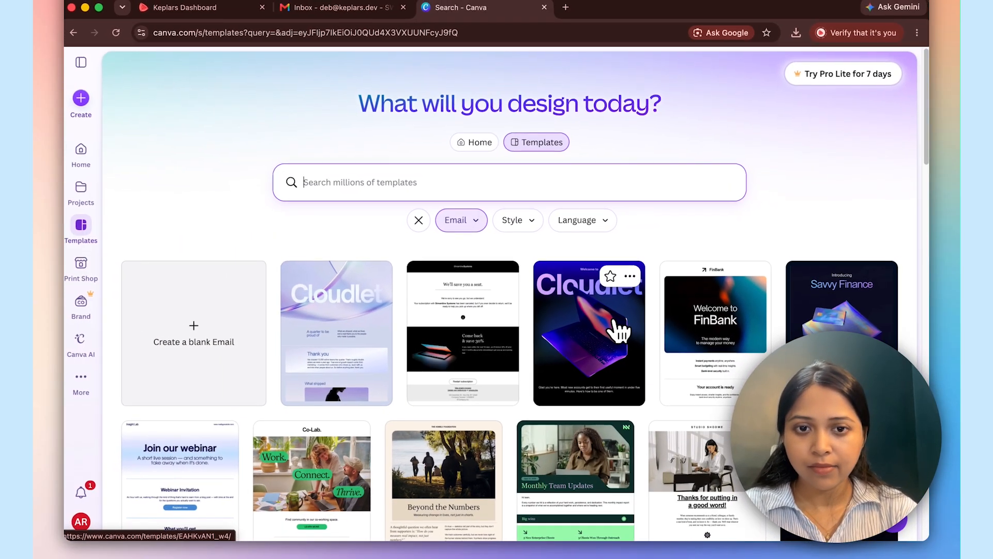
{"action": "scroll", "coordinate": [619, 329], "scroll_direction": "down", "scroll_amount": 5}
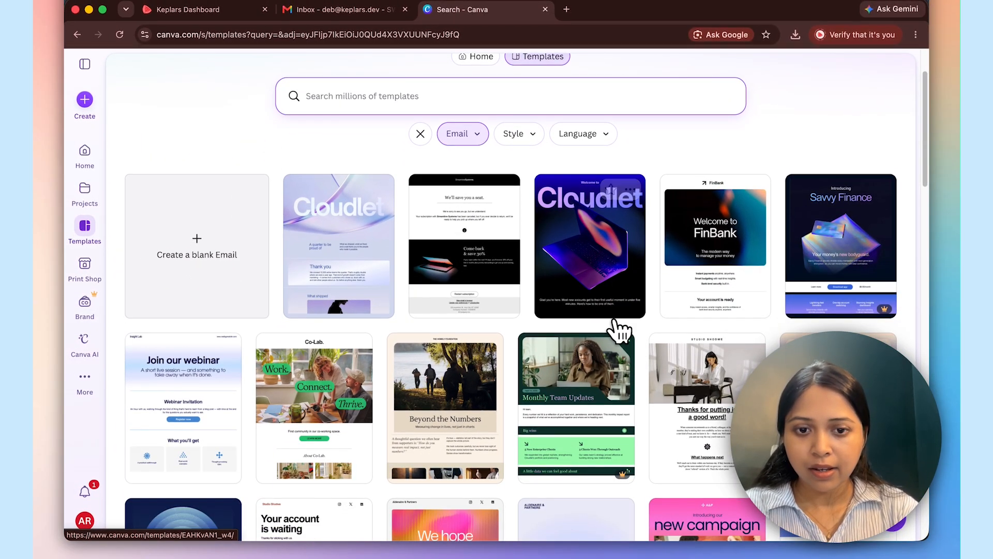
{"action": "scroll", "coordinate": [619, 330], "scroll_direction": "down", "scroll_amount": 3}
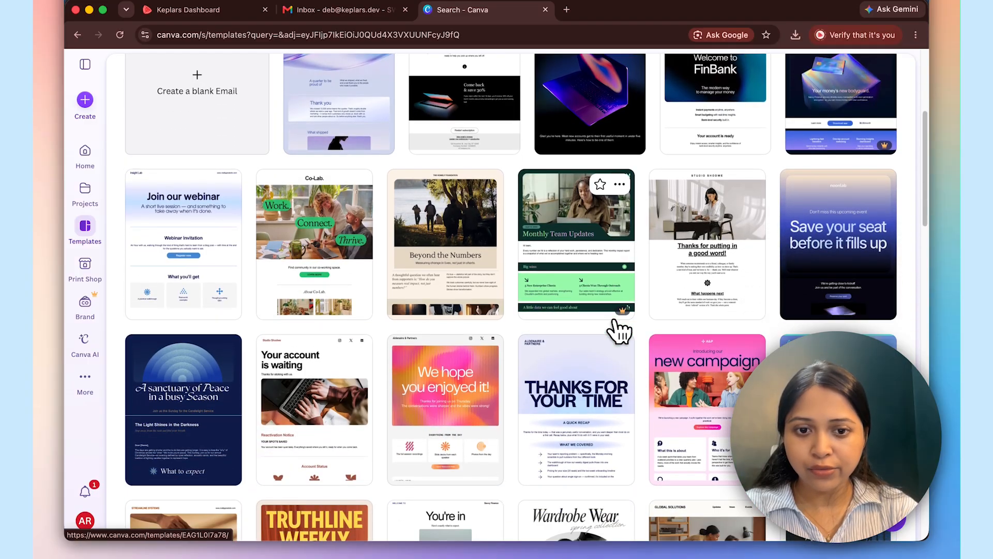
{"action": "scroll", "coordinate": [619, 329], "scroll_direction": "up", "scroll_amount": 3}
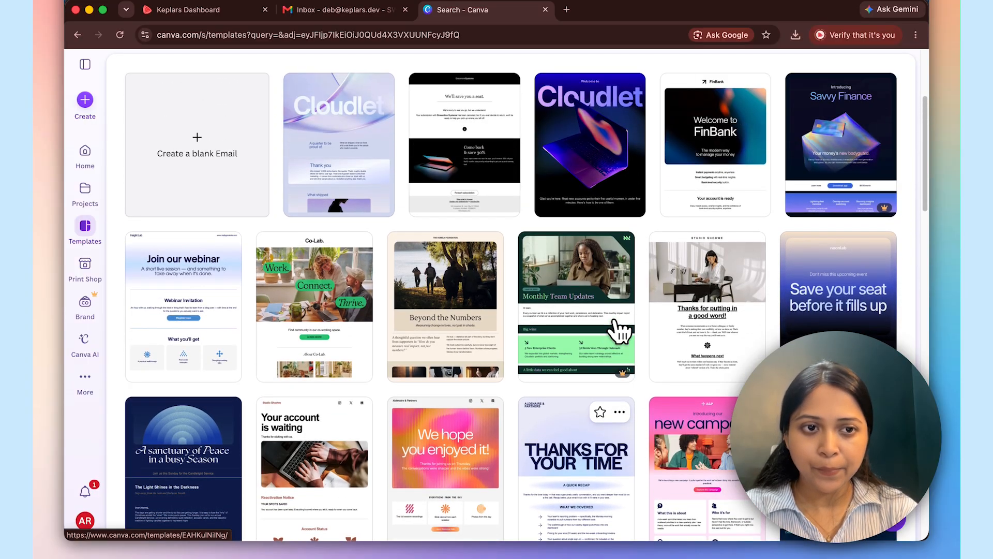
{"action": "scroll", "coordinate": [619, 330], "scroll_direction": "down", "scroll_amount": 10}
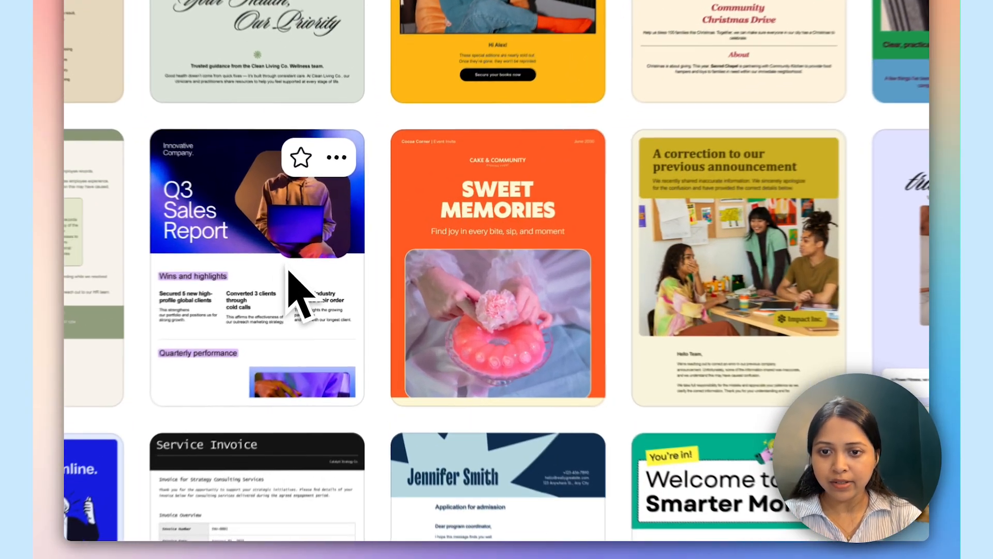
{"action": "left_click", "coordinate": [331, 257]}
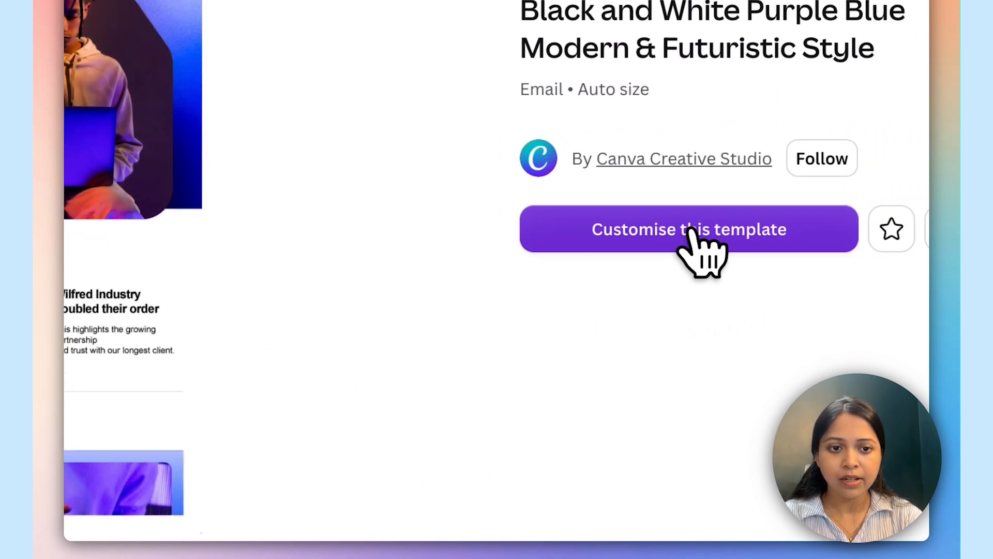
{"action": "left_click", "coordinate": [848, 221]}
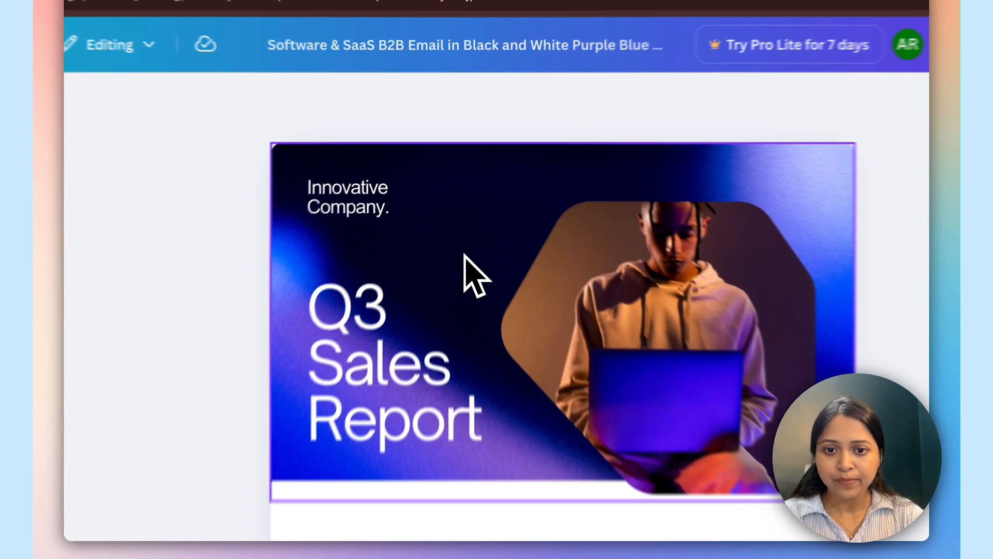
Step: Open the email's "Q3 Sales Report" header graphic for editing
{"action": "left_click", "coordinate": [464, 284]}
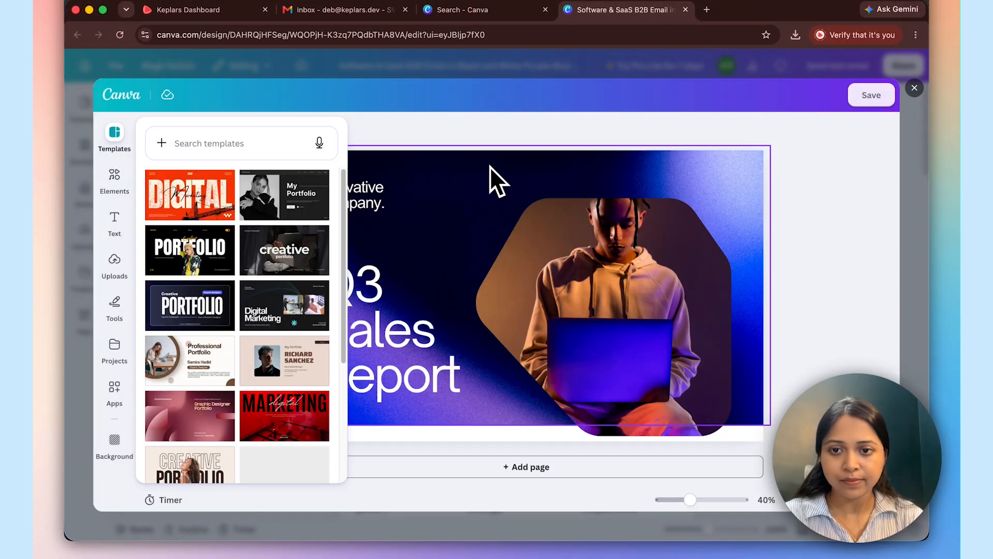
{"action": "double_click", "coordinate": [482, 178]}
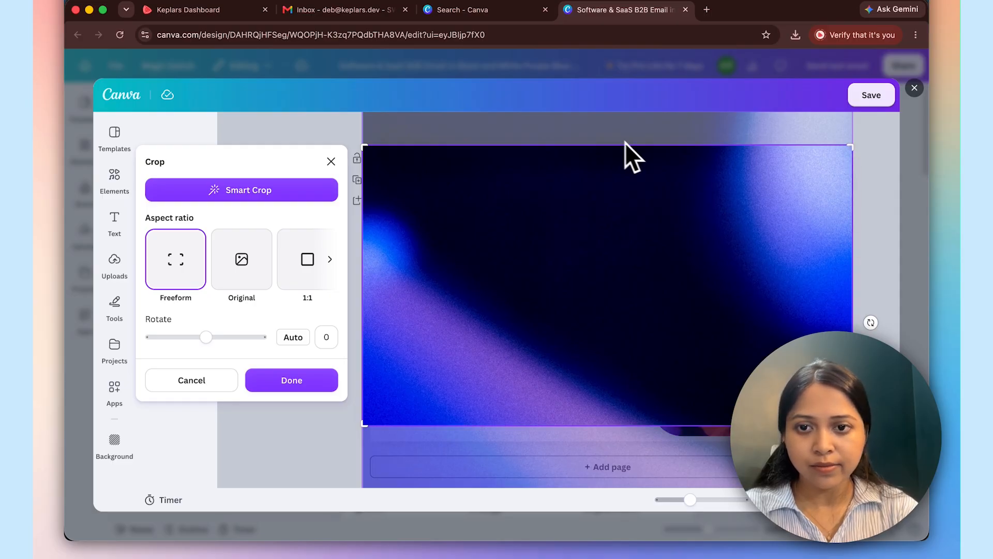
{"action": "key", "text": "Escape"}
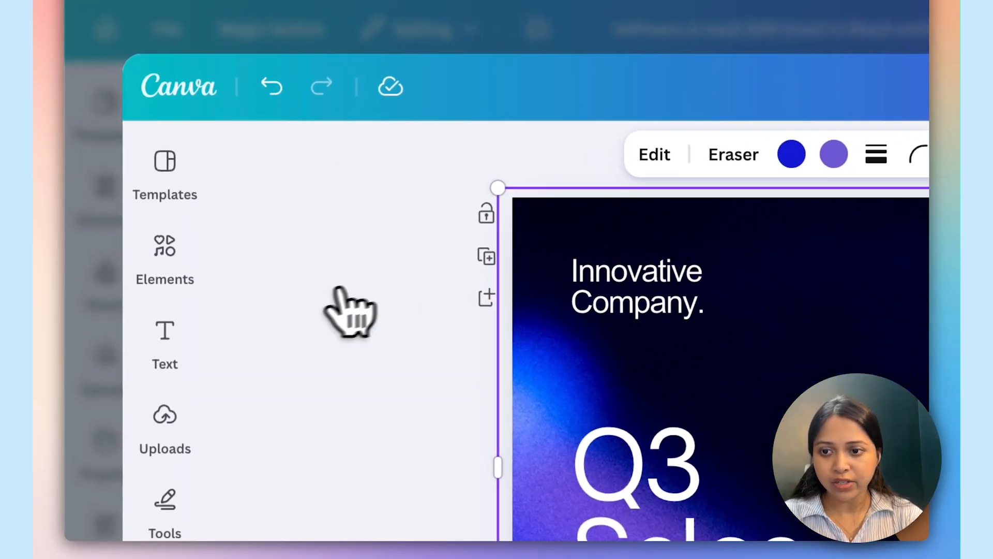
Step: Add the uploaded red, yellow and blue gradient image, set it as the background, and remove the old blue image
{"action": "left_click", "coordinate": [115, 222]}
{"action": "left_click", "coordinate": [196, 294]}
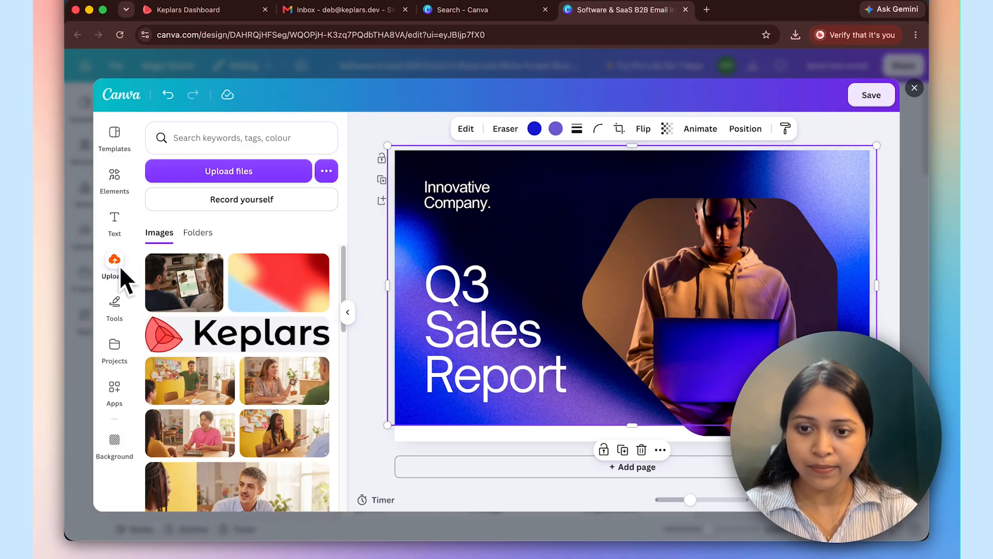
{"action": "left_click", "coordinate": [281, 284]}
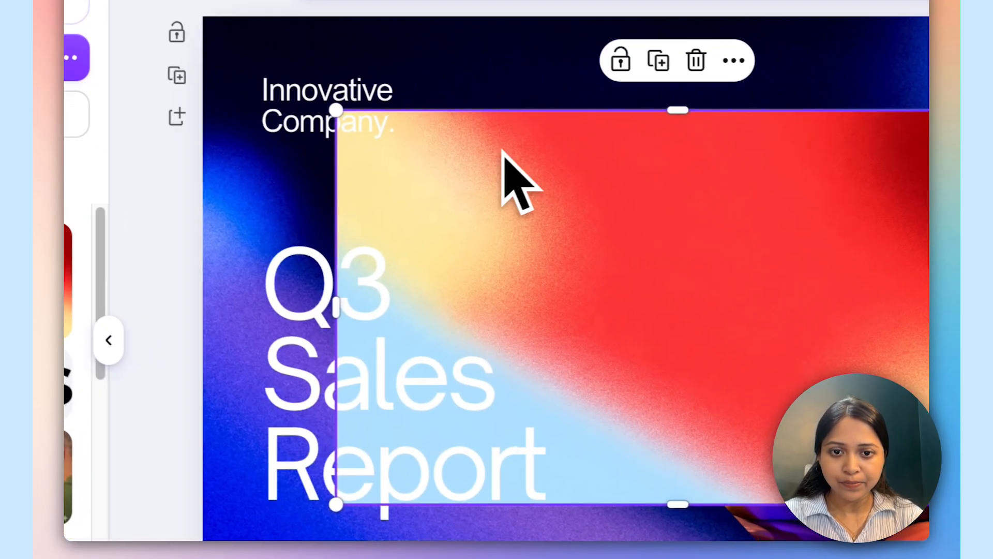
{"action": "right_click", "coordinate": [753, 238]}
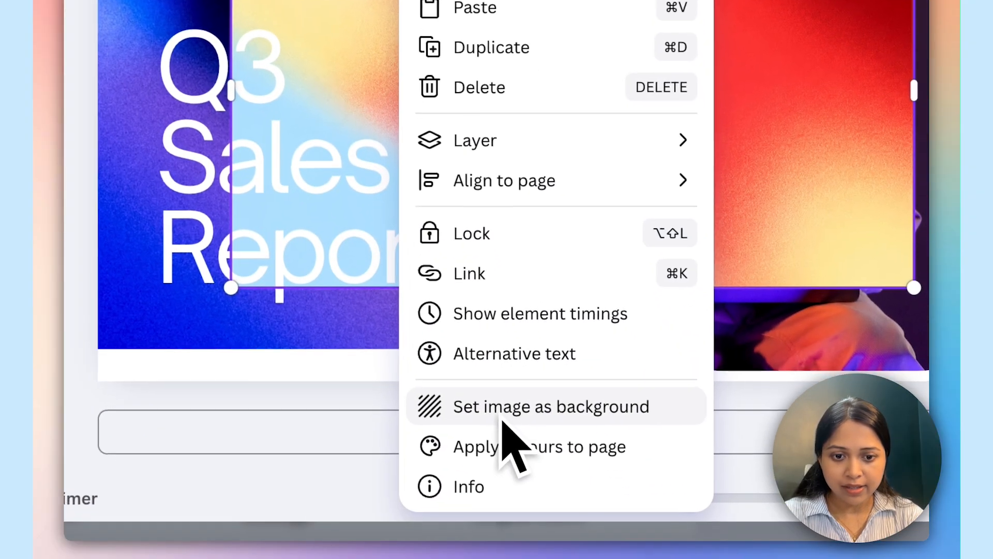
{"action": "left_click", "coordinate": [526, 465]}
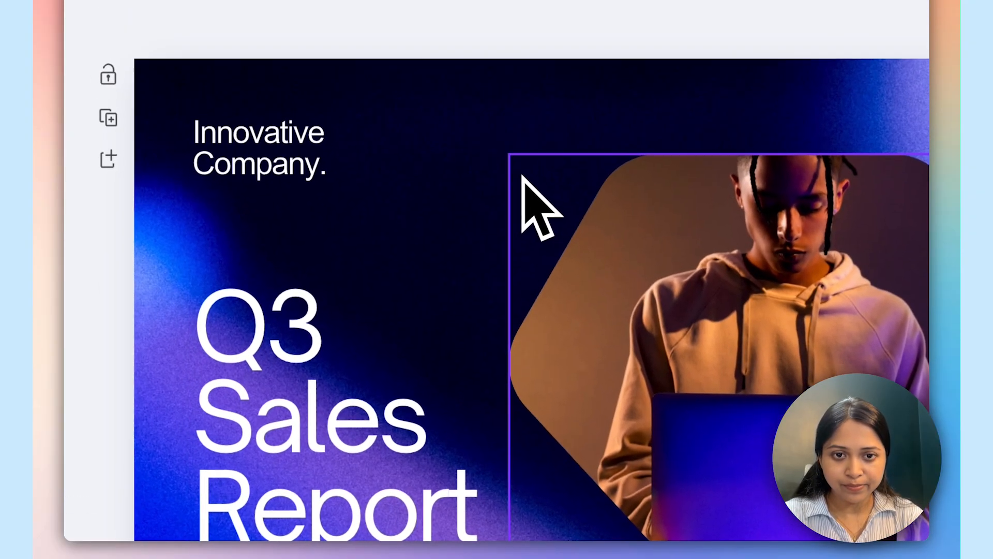
{"action": "left_click", "coordinate": [472, 166]}
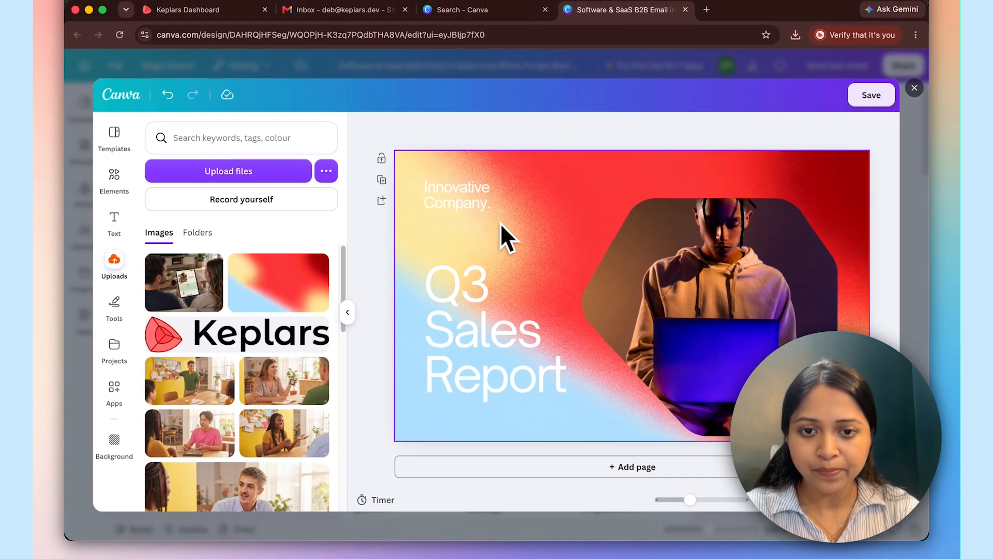
Step: Adjust the gradient background image, setting its contrast to 68
{"action": "left_click", "coordinate": [431, 215]}
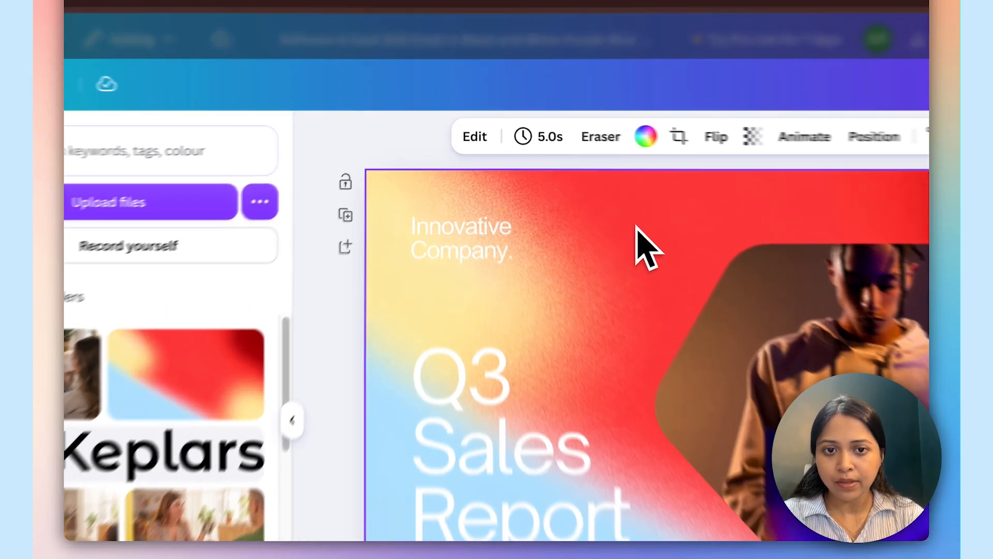
{"action": "double_click", "coordinate": [571, 190]}
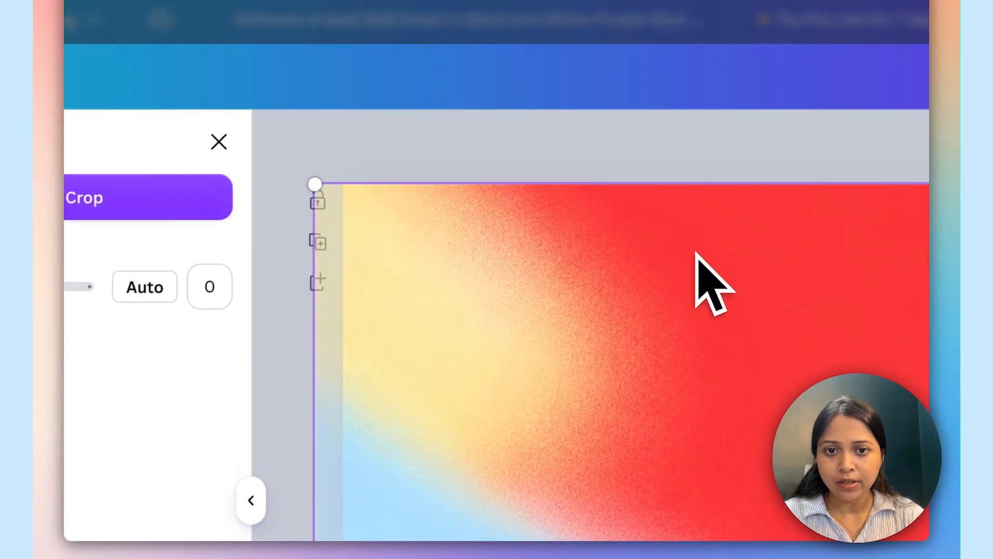
{"action": "left_click", "coordinate": [396, 154]}
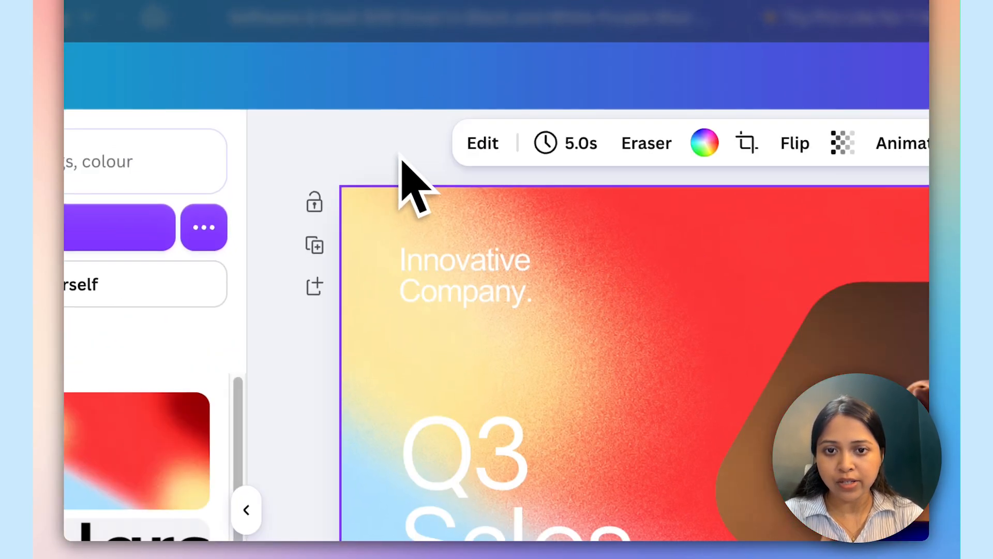
{"action": "left_click", "coordinate": [484, 145]}
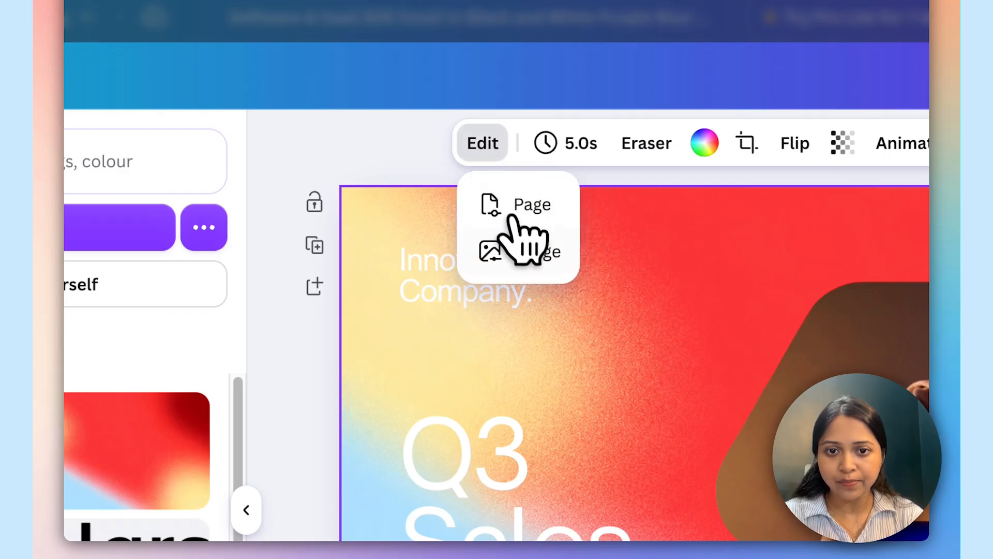
{"action": "left_click", "coordinate": [550, 259]}
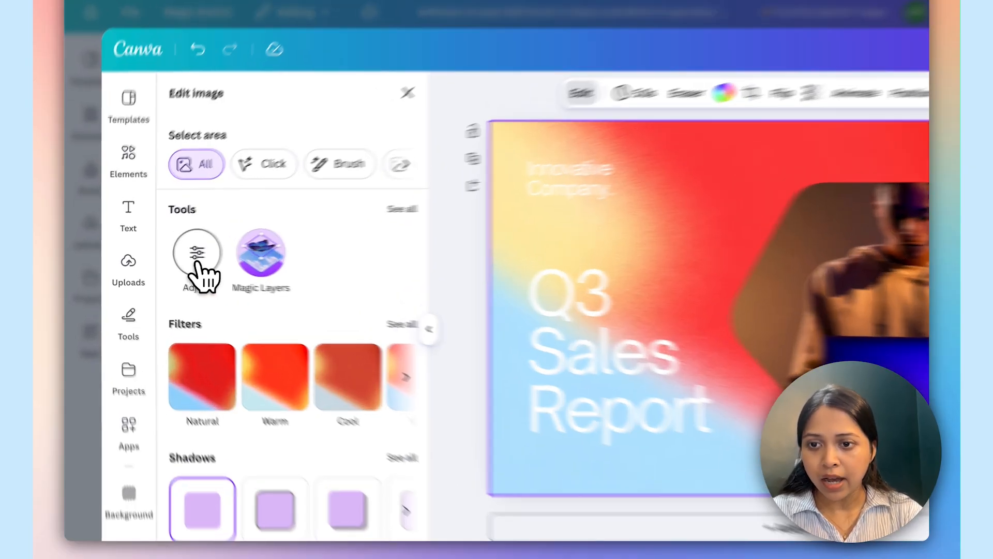
{"action": "left_click", "coordinate": [197, 261]}
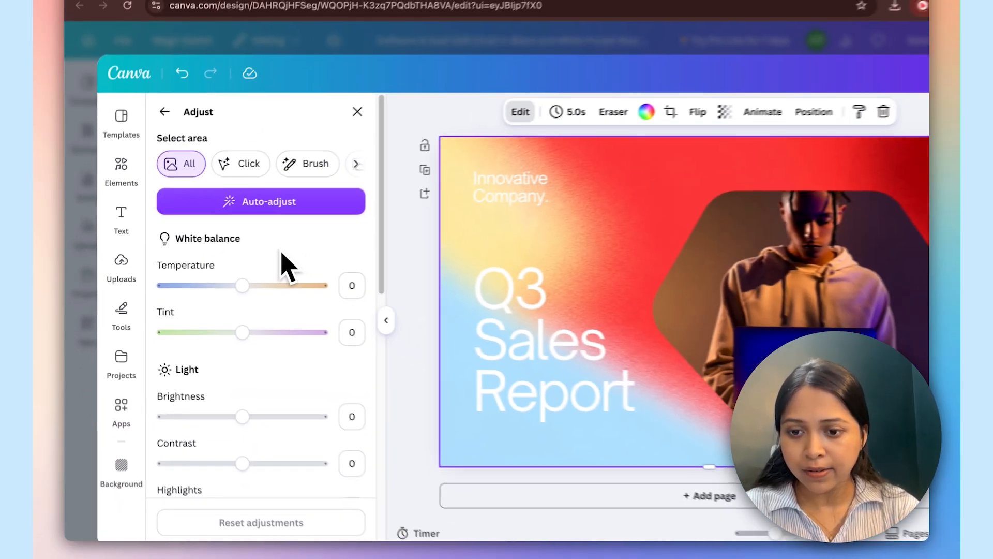
Step: Flip the background image horizontally and save the header graphic
{"action": "left_click", "coordinate": [697, 112]}
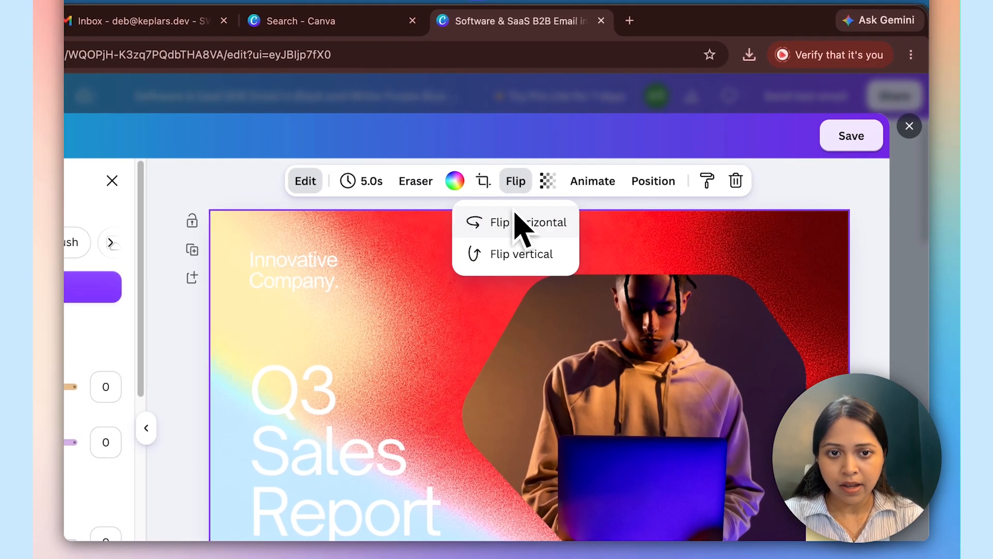
{"action": "left_click", "coordinate": [516, 226]}
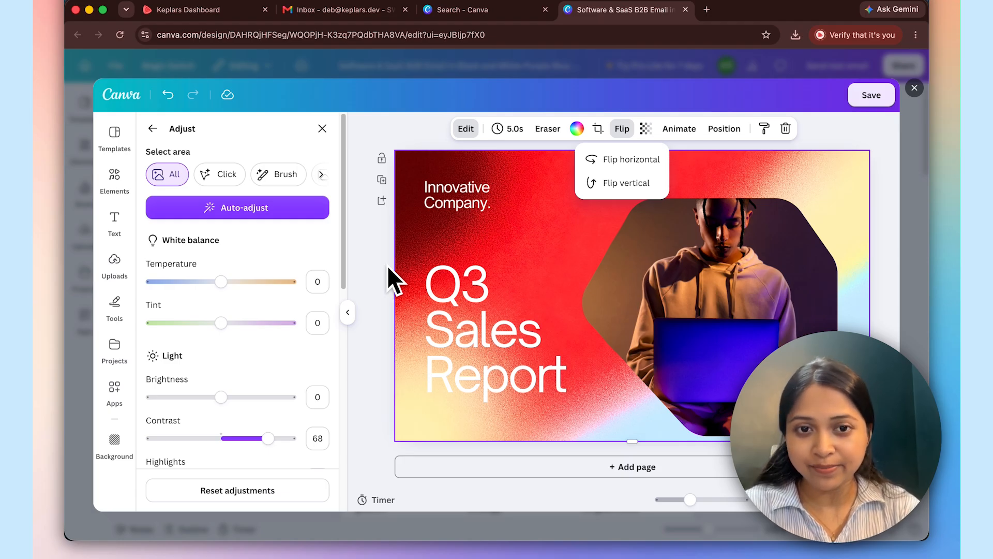
{"action": "left_click", "coordinate": [839, 133]}
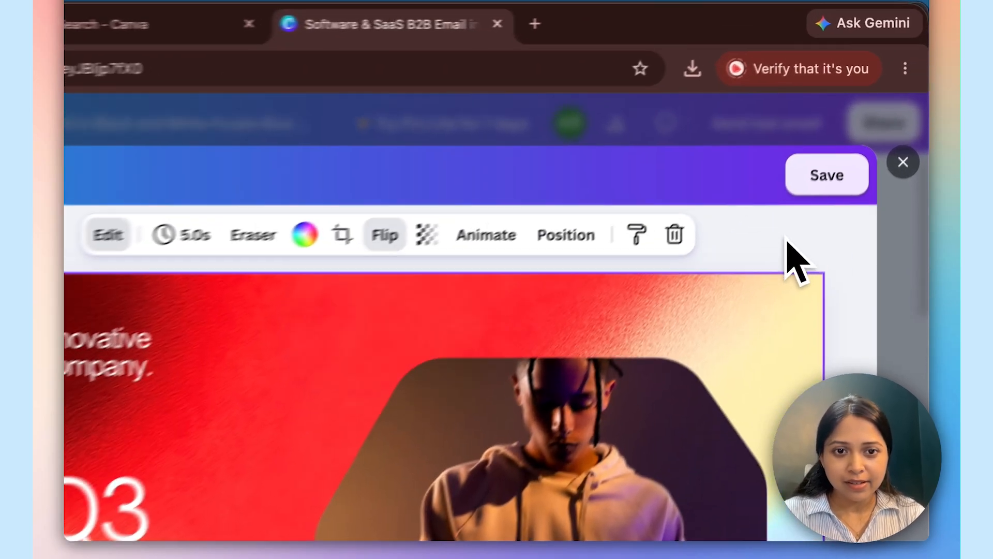
{"action": "left_click", "coordinate": [873, 100]}
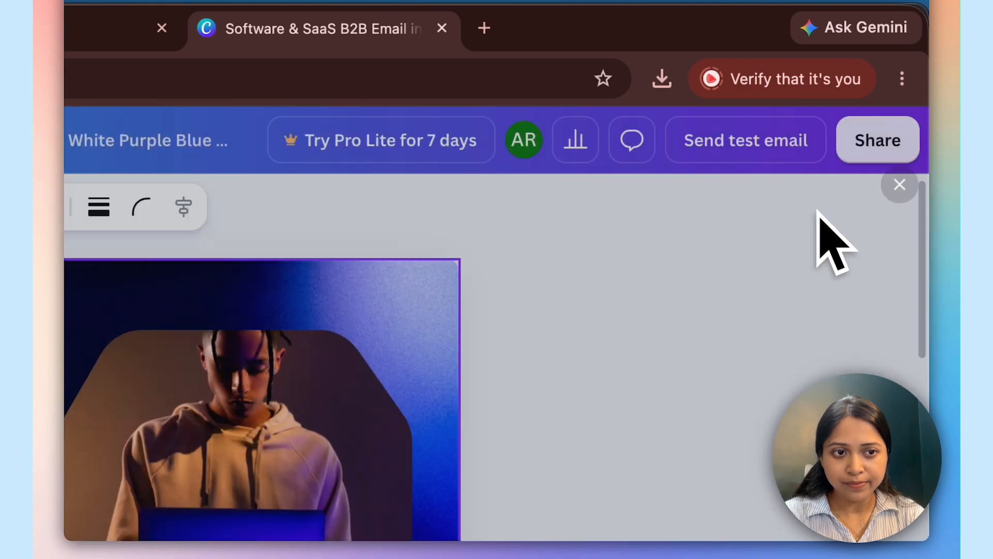
Step: Reopen the header graphic and replace the "Q3 Sales Report" heading with "Your Welcome Email Matters"
{"action": "double_click", "coordinate": [408, 270]}
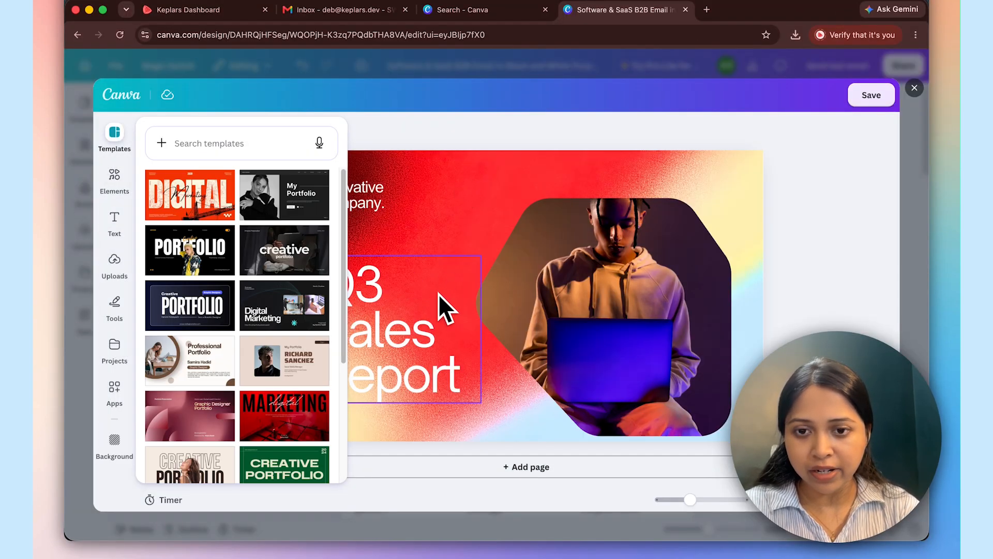
{"action": "left_click", "coordinate": [411, 335]}
{"action": "double_click", "coordinate": [410, 336]}
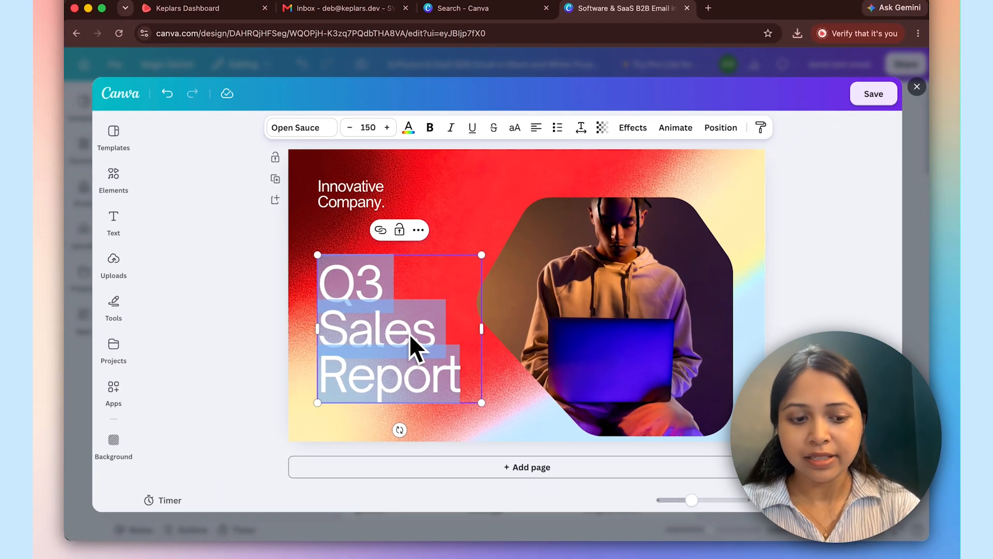
{"action": "key", "text": "BackSpace"}
{"action": "type", "text": "Your Welcome Email Matters"}
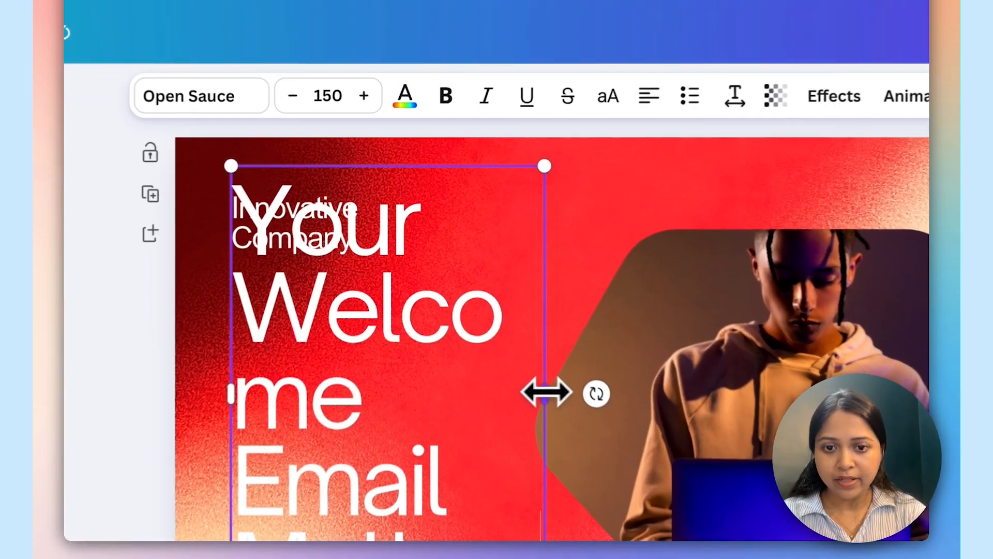
Step: Widen and scale the heading's text box to font size 119, and set its font to Merriweather
{"action": "left_click_drag", "start_coordinate": [546, 393], "coordinate": [669, 397]}
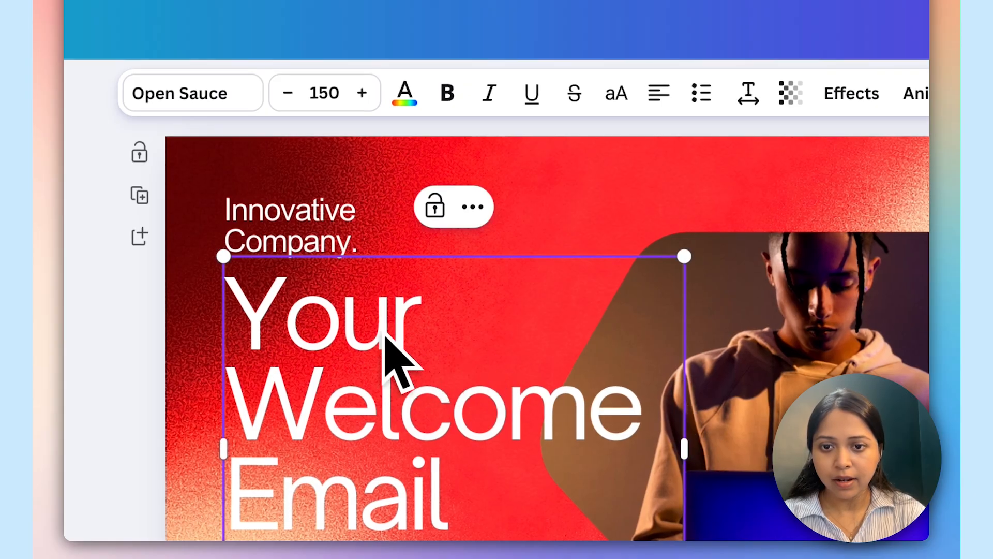
{"action": "left_click_drag", "start_coordinate": [684, 261], "coordinate": [624, 333]}
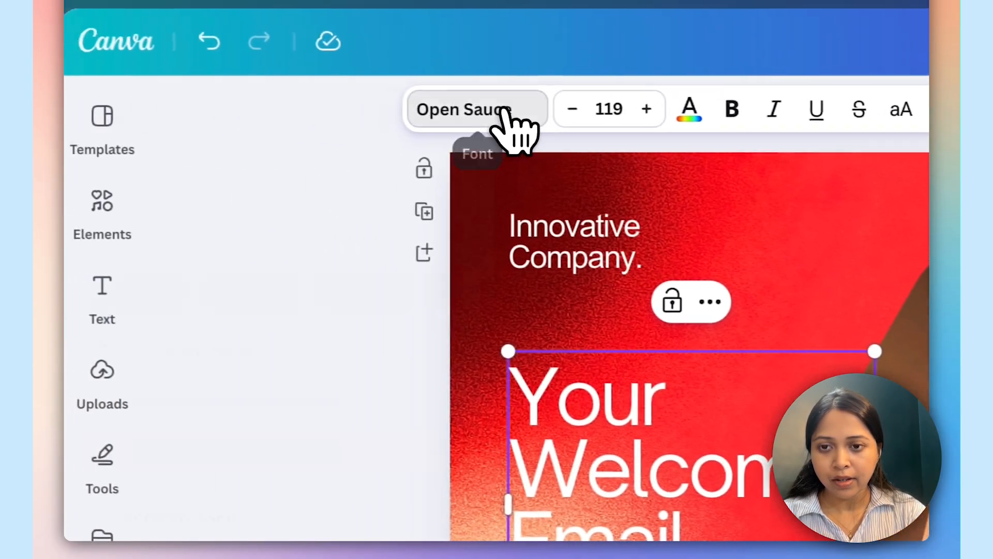
{"action": "left_click", "coordinate": [223, 94]}
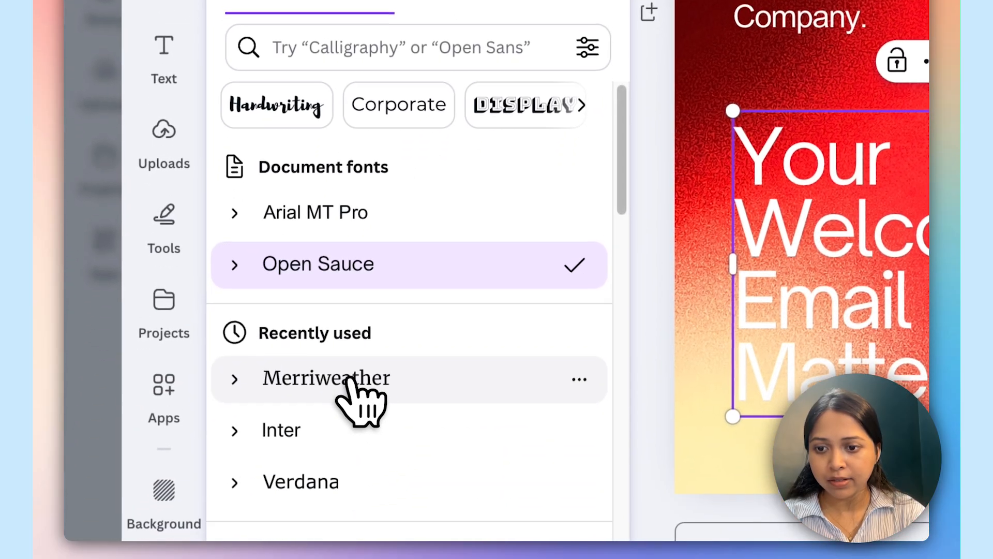
{"action": "left_click", "coordinate": [352, 368]}
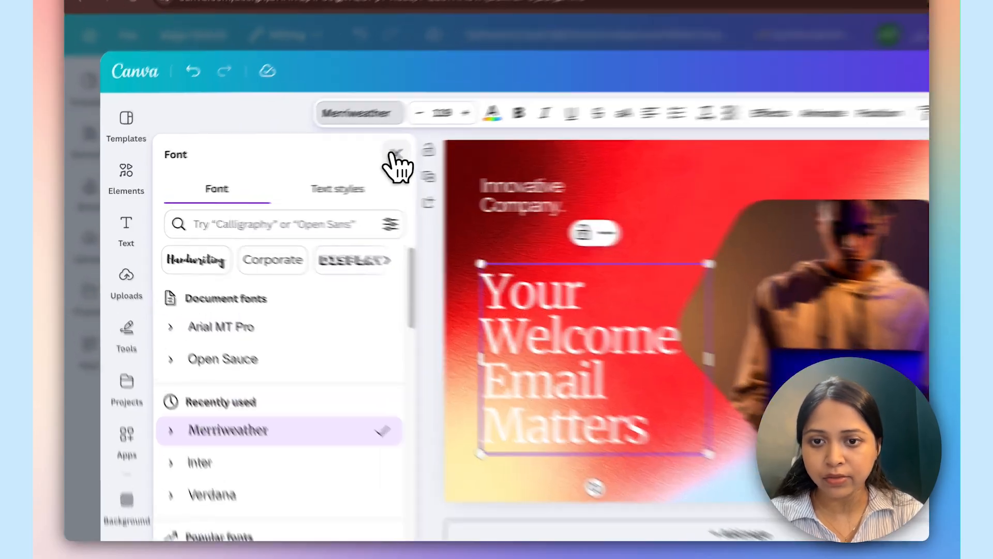
{"action": "left_click", "coordinate": [331, 162]}
Step: Replace the "Innovative Company." text with the uploaded white-lettered Keplars logo, scaled down to fit above the heading
{"action": "left_click", "coordinate": [438, 196]}
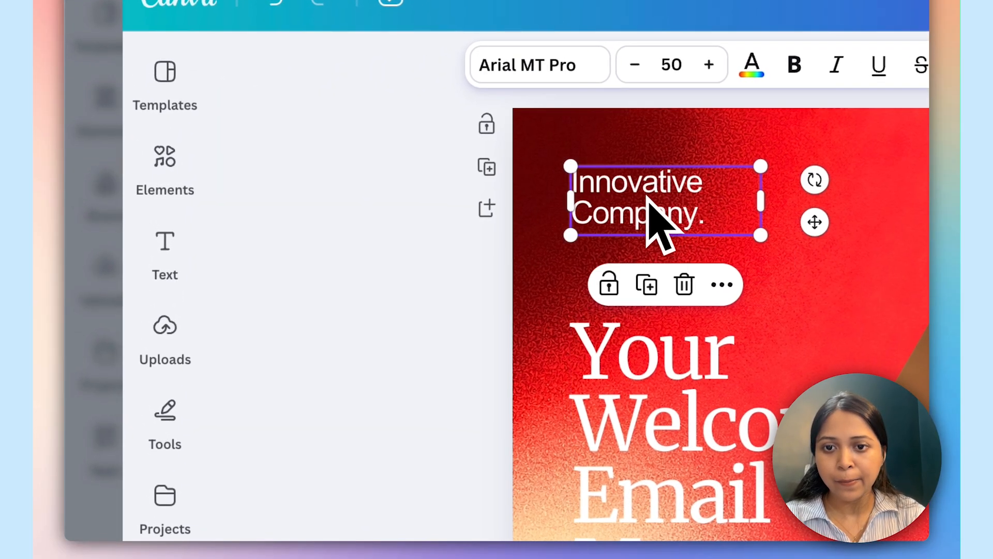
{"action": "left_click", "coordinate": [165, 327]}
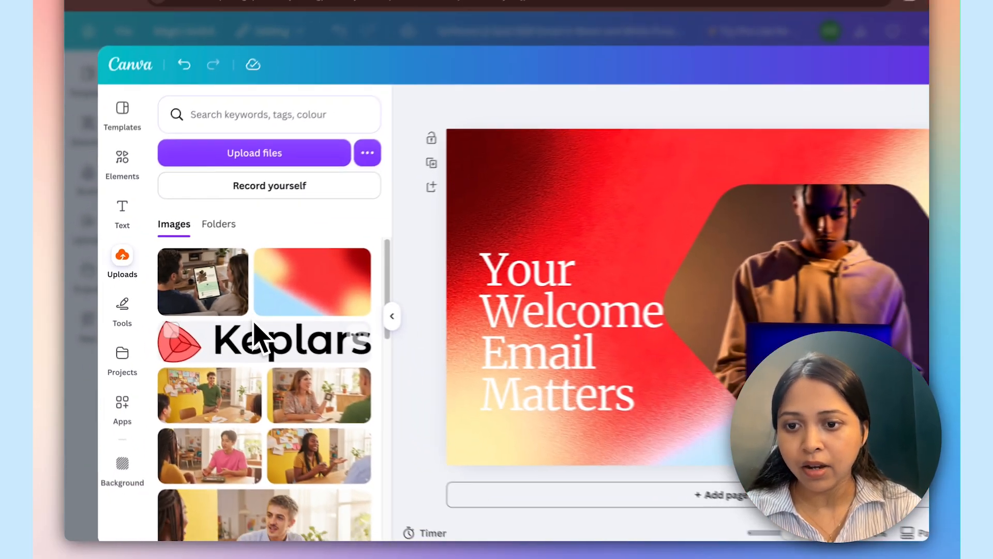
{"action": "scroll", "coordinate": [253, 322], "scroll_direction": "down", "scroll_amount": 12}
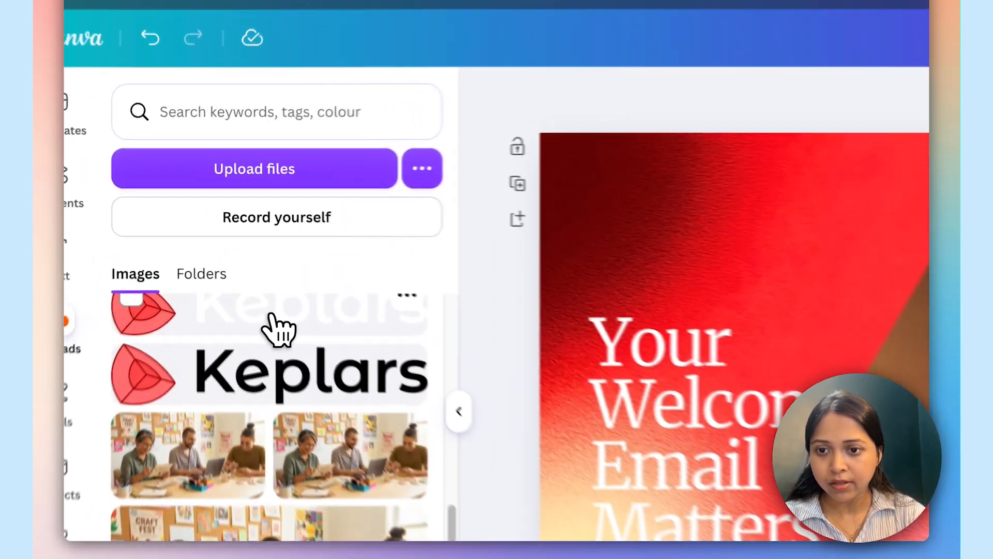
{"action": "left_click_drag", "start_coordinate": [237, 257], "coordinate": [468, 284]}
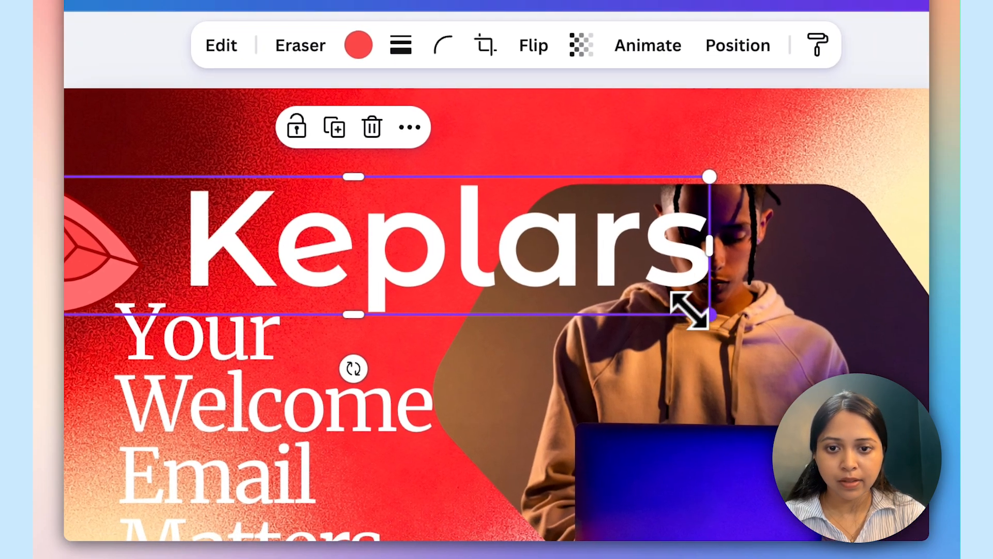
{"action": "left_click_drag", "start_coordinate": [689, 310], "coordinate": [278, 204]}
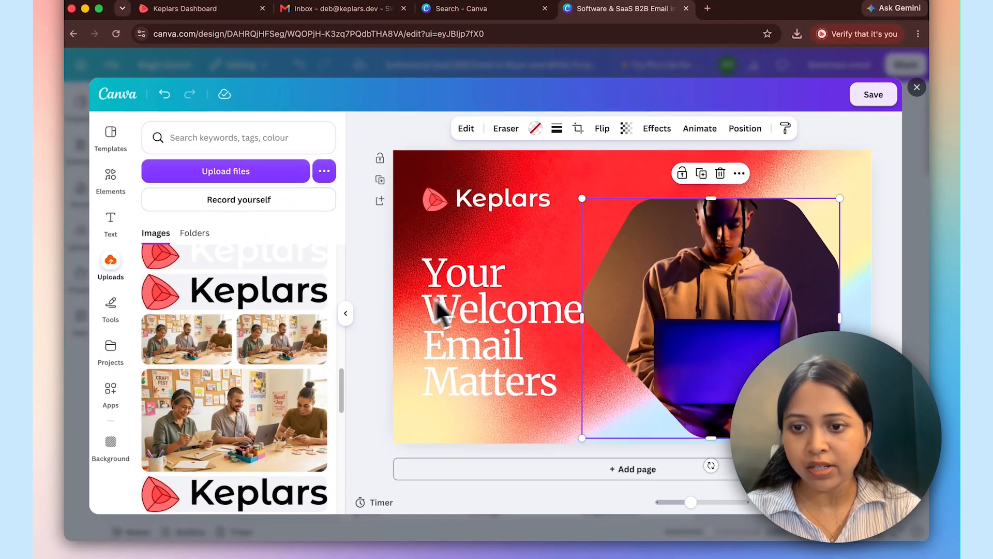
Step: Replace the hexagonal frame's photo with the uploaded image of a woman typing on a laptop, and save the header graphic
{"action": "scroll", "coordinate": [245, 342], "scroll_direction": "up", "scroll_amount": 10}
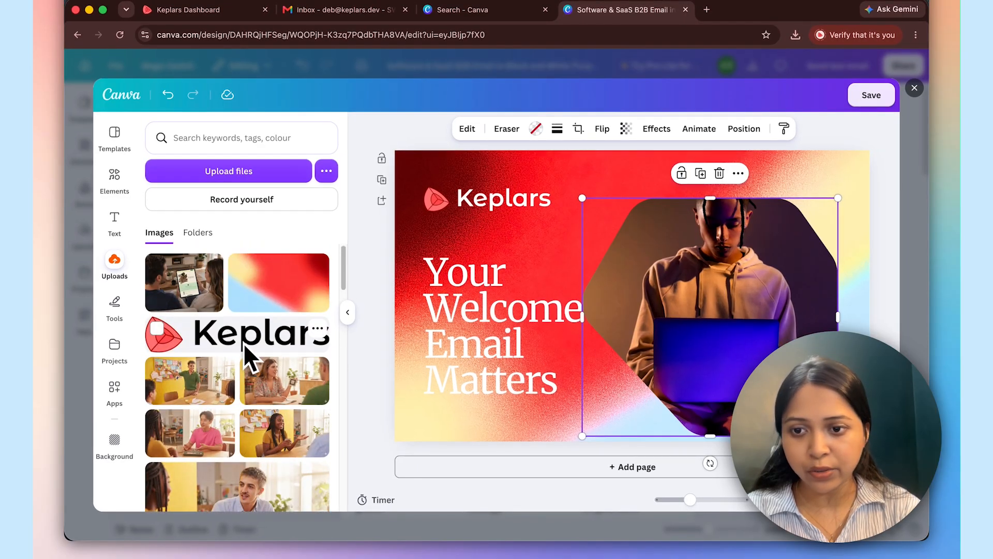
{"action": "scroll", "coordinate": [277, 380], "scroll_direction": "down", "scroll_amount": 5}
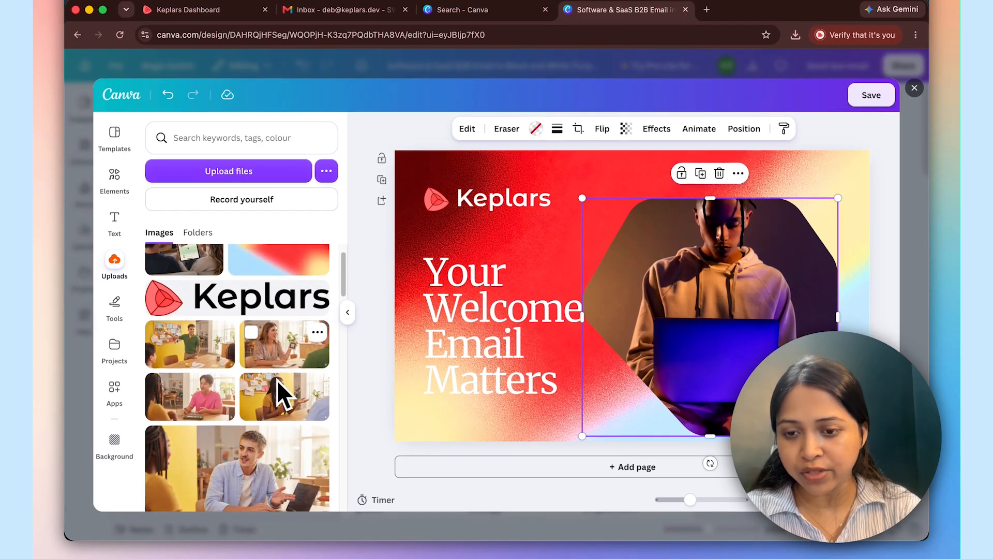
{"action": "scroll", "coordinate": [278, 383], "scroll_direction": "down", "scroll_amount": 10}
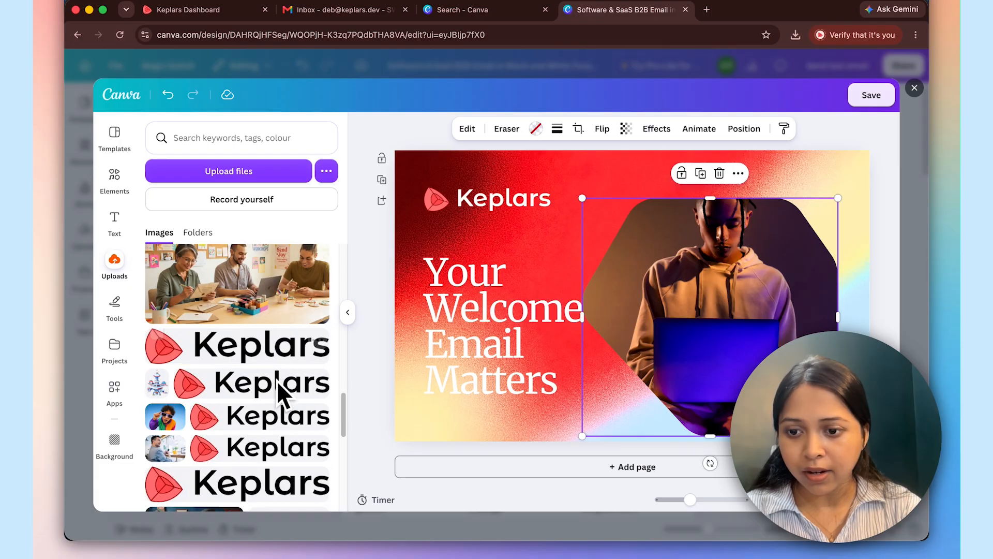
{"action": "scroll", "coordinate": [244, 404], "scroll_direction": "down", "scroll_amount": 5}
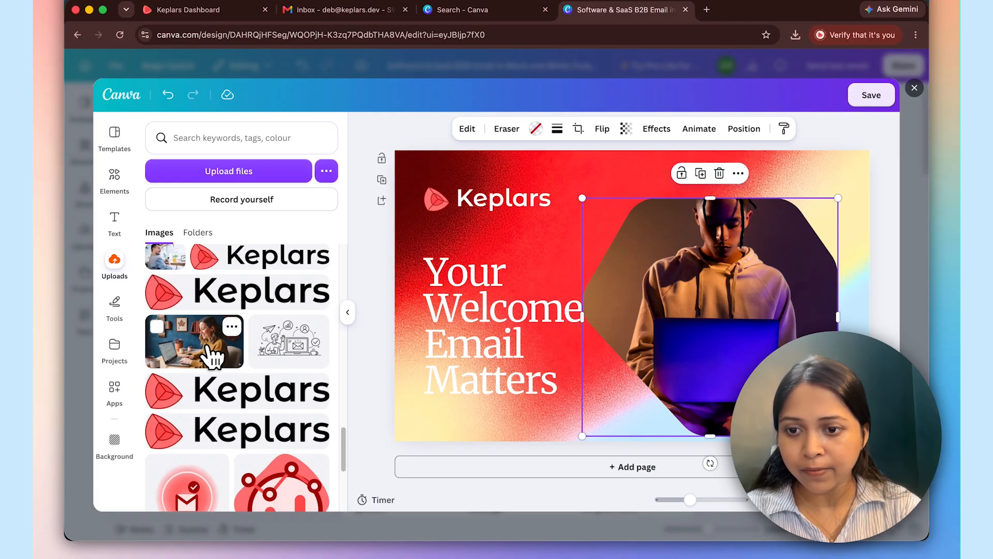
{"action": "left_click", "coordinate": [209, 348]}
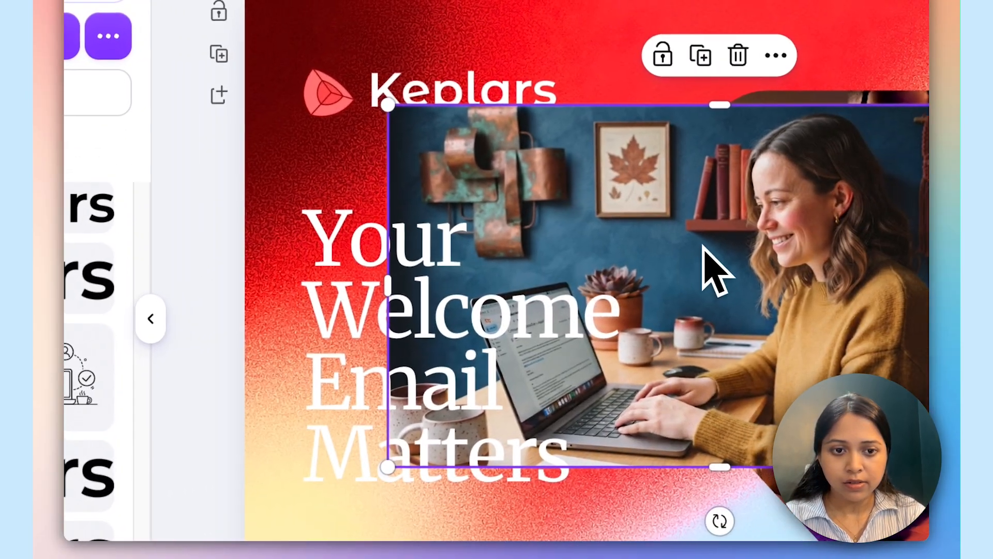
{"action": "left_click_drag", "start_coordinate": [703, 244], "coordinate": [631, 265]}
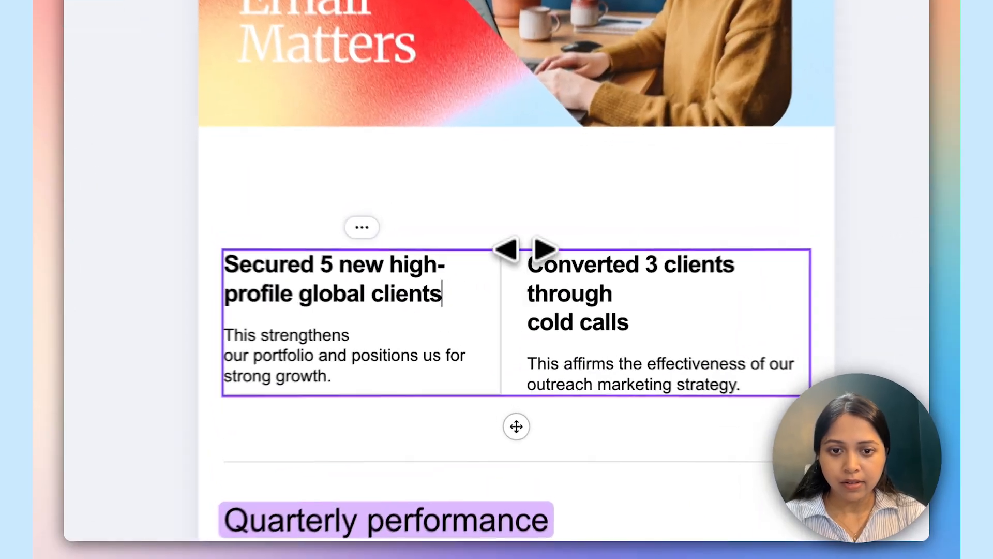
Step: Duplicate the two-column text block below the header graphic
{"action": "left_click", "coordinate": [516, 243]}
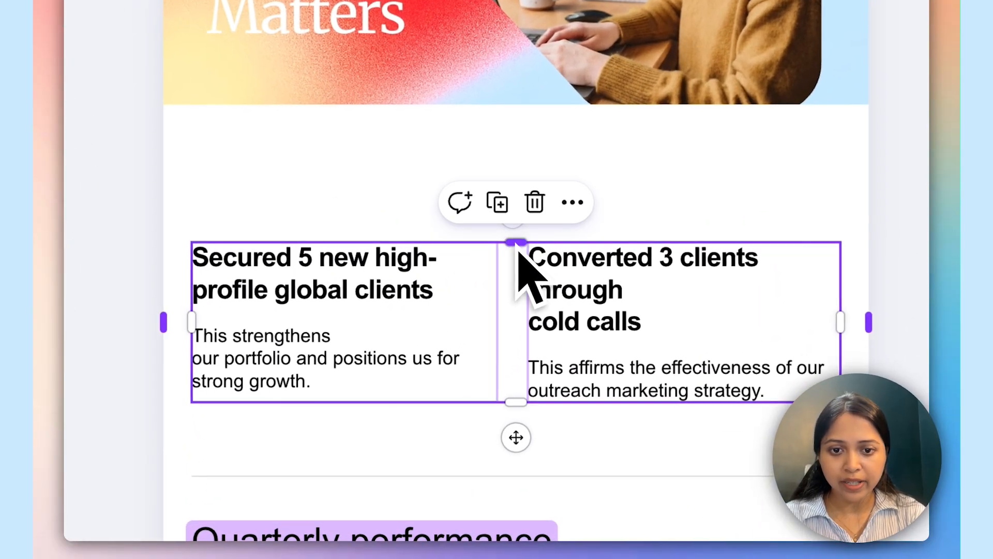
{"action": "left_click", "coordinate": [498, 203]}
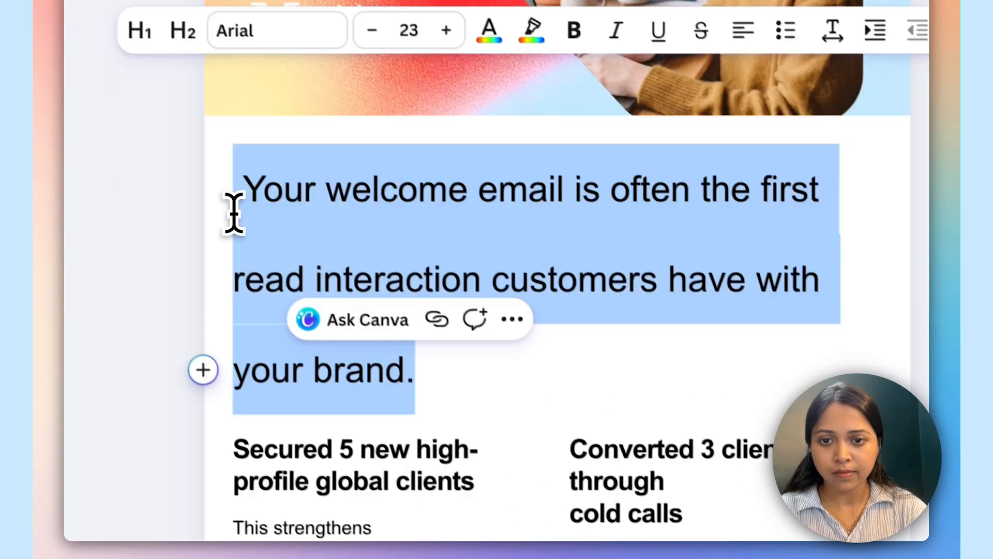
Step: Tighten the intro sentence's line spacing, format it in Inter with "first read interaction" bold, and add a blank line below it
{"action": "left_click", "coordinate": [827, 29]}
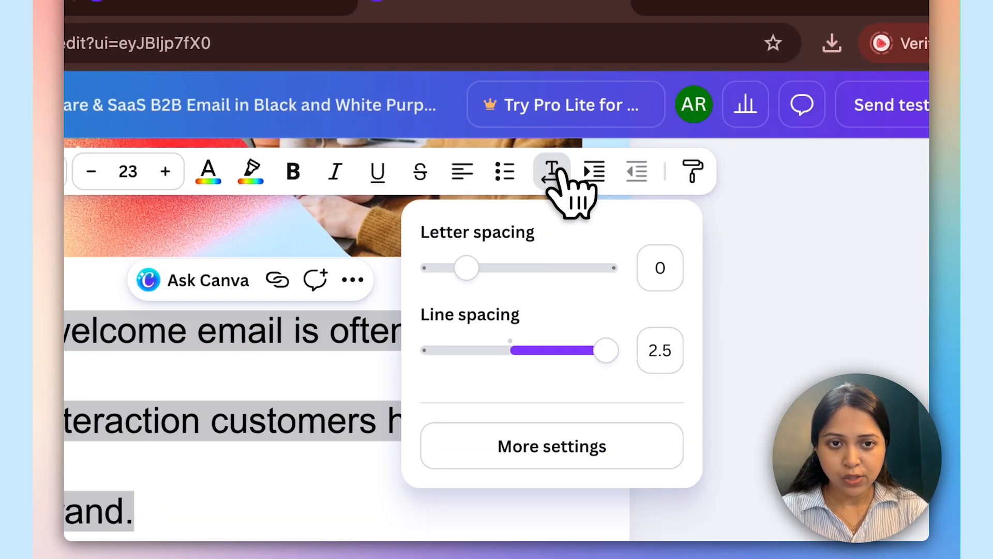
{"action": "left_click_drag", "start_coordinate": [599, 339], "coordinate": [479, 321]}
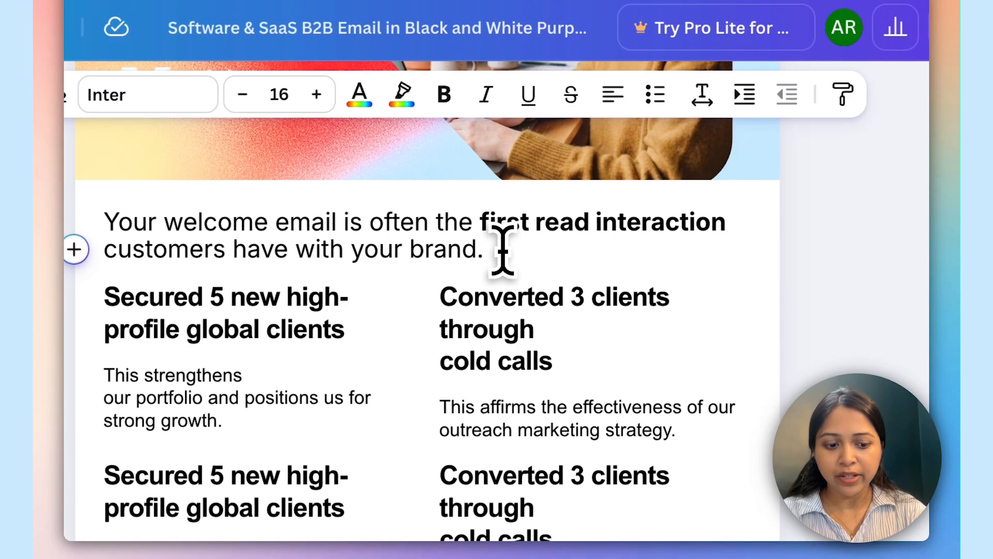
{"action": "key", "text": "Return"}
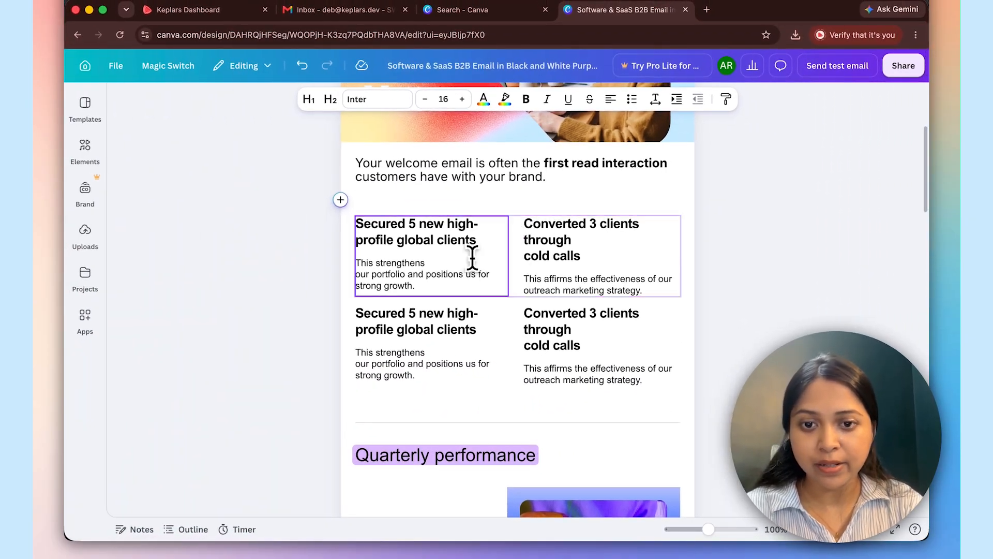
Step: Replace the two blocks' text with tips headed "Keep it personal", "Give one clear next step", "Share helpful resources" and "Keep it simple"
{"action": "left_click", "coordinate": [477, 250]}
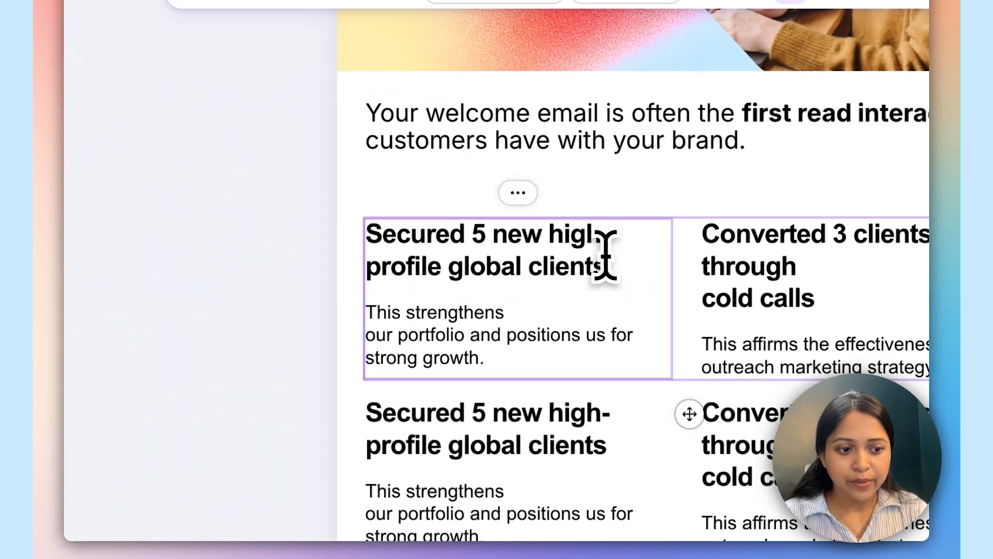
{"action": "left_click_drag", "start_coordinate": [606, 254], "coordinate": [379, 235]}
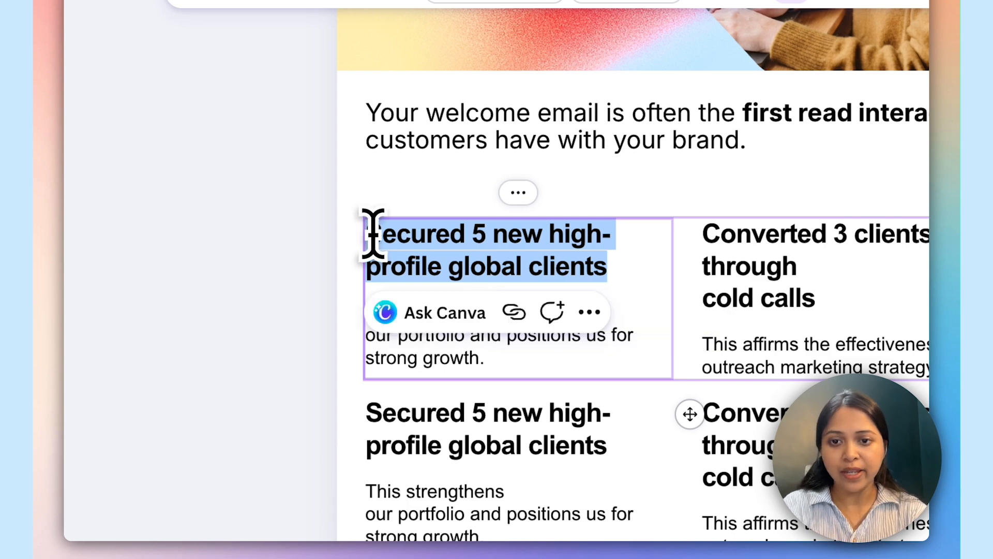
{"action": "key", "text": "BackSpace"}
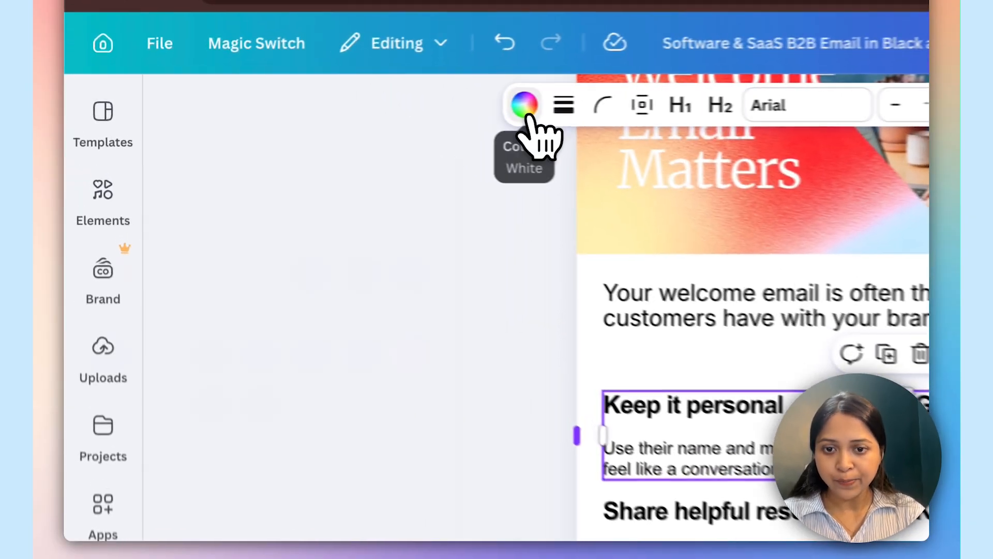
Step: Fill the upper tips block with pale yellow and the lower tips block with light blue
{"action": "left_click", "coordinate": [313, 99]}
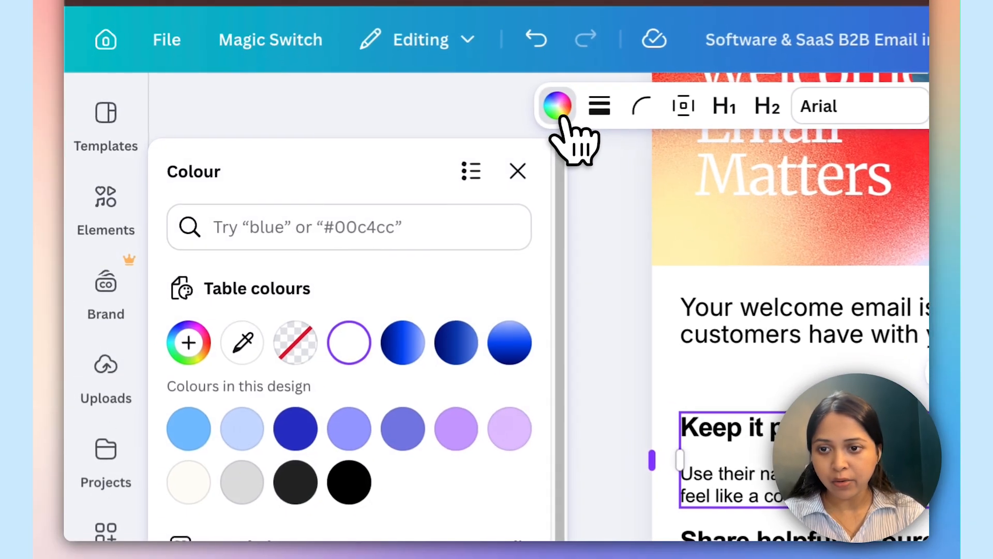
{"action": "left_click", "coordinate": [207, 349]}
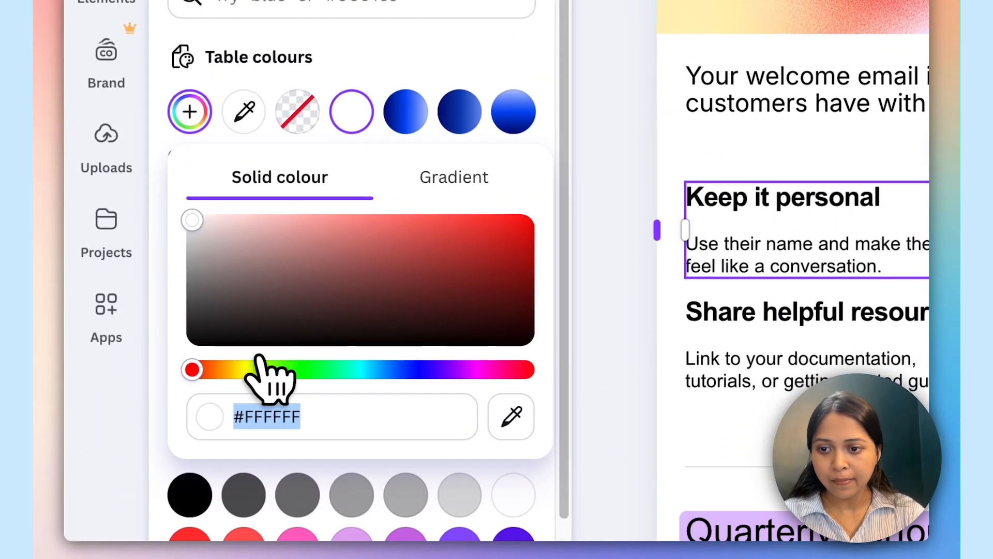
{"action": "left_click_drag", "start_coordinate": [261, 373], "coordinate": [236, 362]}
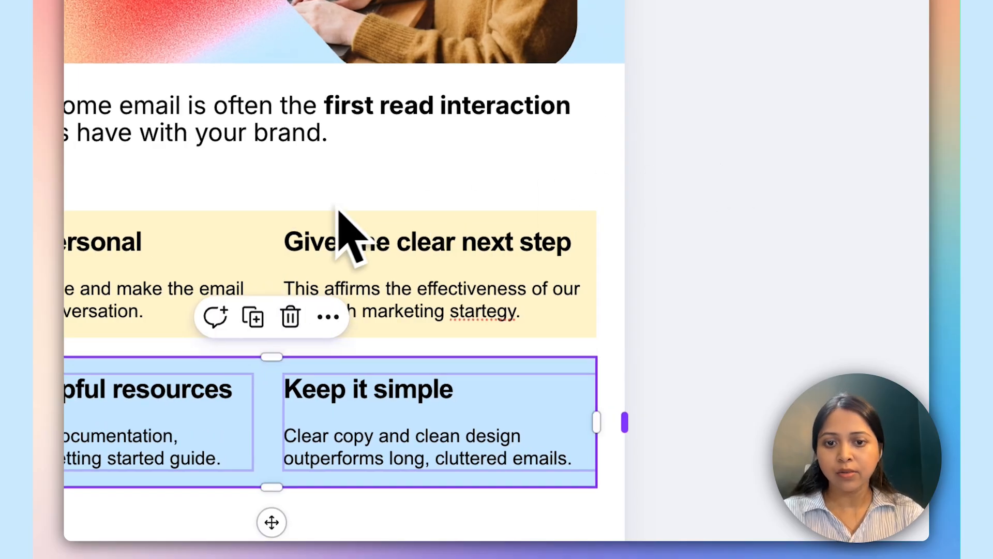
Step: Place recently used graphics above the four tips: a pointing woman, hands holding a page, a pink Share button and pink-rimmed eyes
{"action": "left_click", "coordinate": [326, 215]}
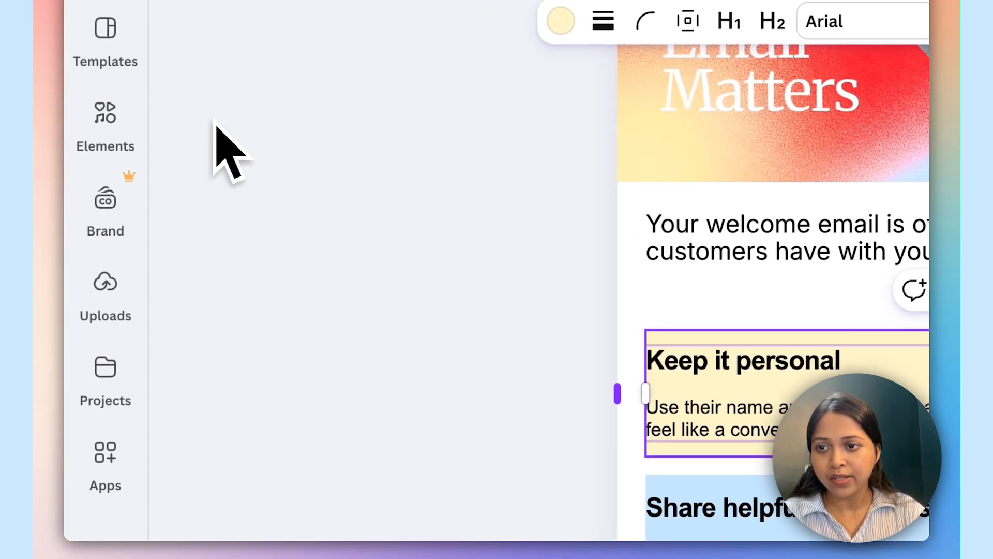
{"action": "left_click", "coordinate": [111, 117]}
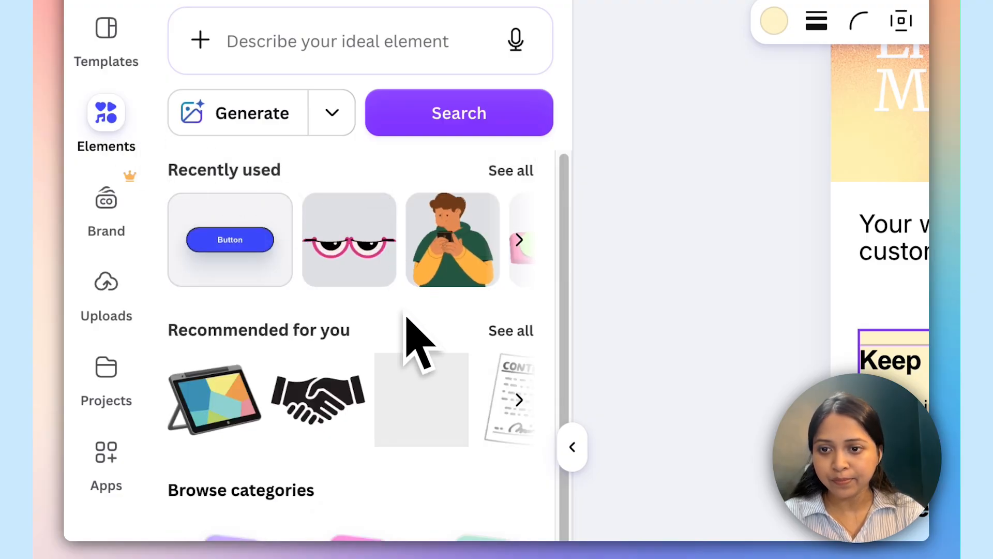
{"action": "left_click", "coordinate": [510, 172]}
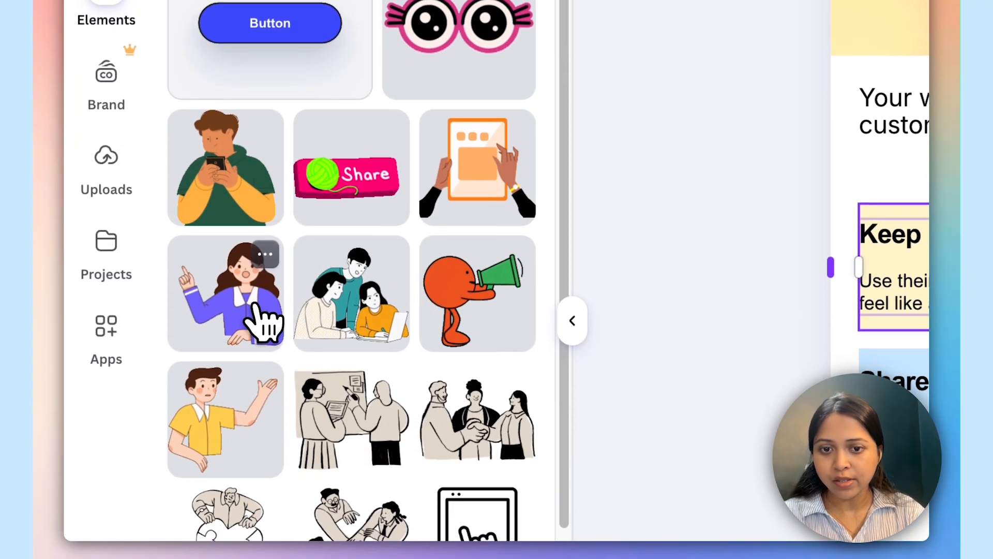
{"action": "left_click_drag", "start_coordinate": [255, 427], "coordinate": [954, 350]}
{"action": "mouse_move", "coordinate": [590, 227]}
{"action": "left_mouse_down"}
{"action": "mouse_move", "coordinate": [597, 233]}
{"action": "mouse_move", "coordinate": [589, 240]}
{"action": "left_mouse_up"}
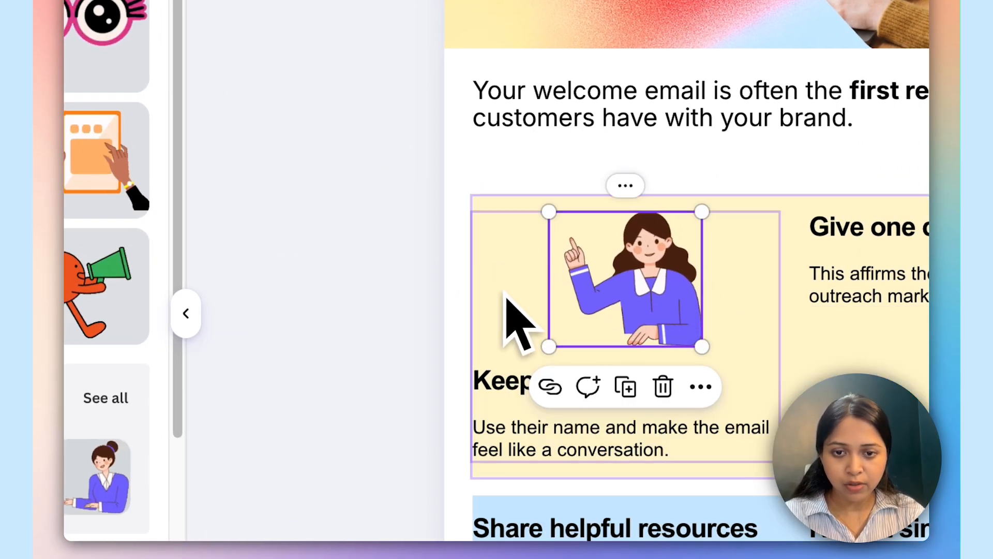
{"action": "left_click", "coordinate": [457, 305]}
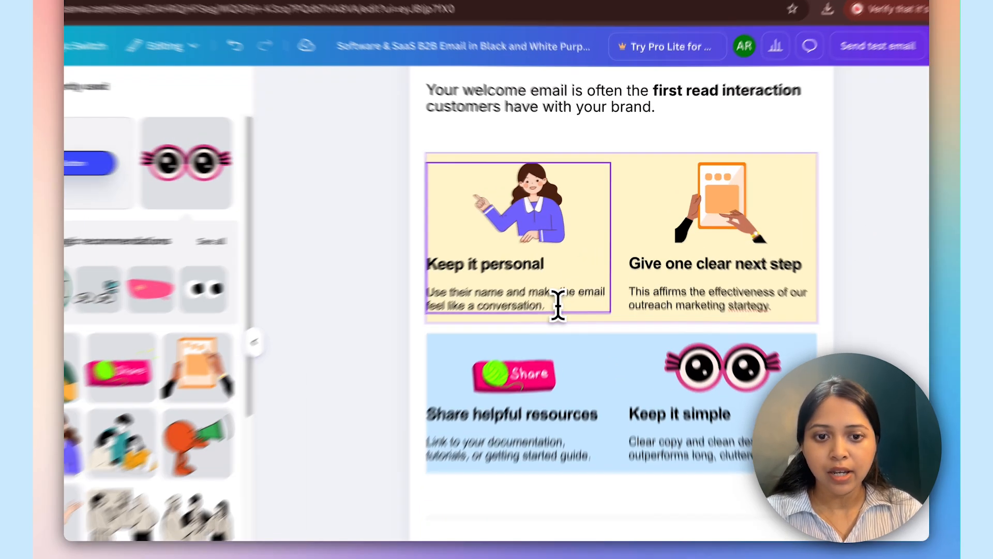
Step: Centre the text in the tips blocks and delete the "Quarterly performance" heading below them
{"action": "left_click", "coordinate": [570, 283]}
{"action": "key", "text": "BackSpace"}
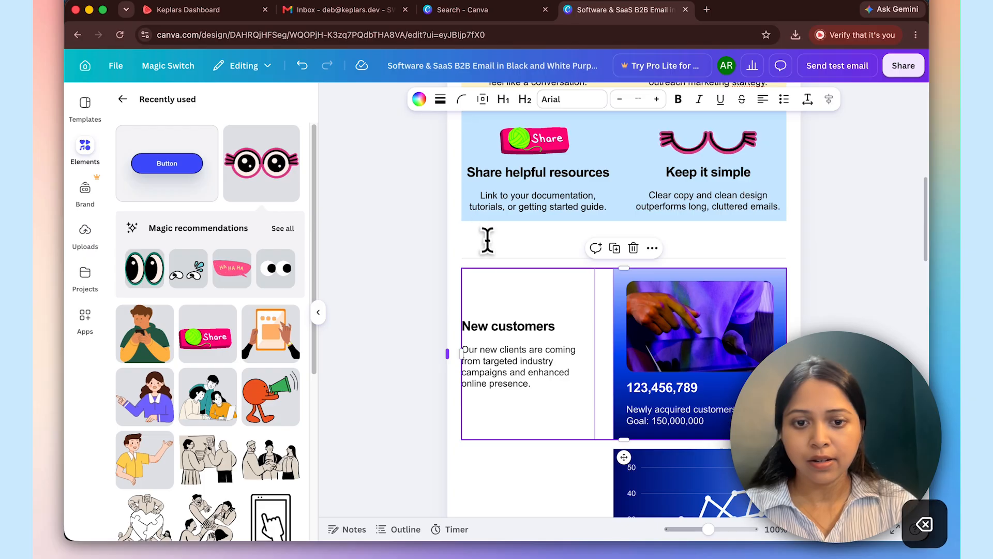
Step: Rewrite the "New customers" text under the heading "Everything You need Is Already in Keplars" and replace its blue card with the uploaded couple-with-tablet photo
{"action": "left_click", "coordinate": [533, 383]}
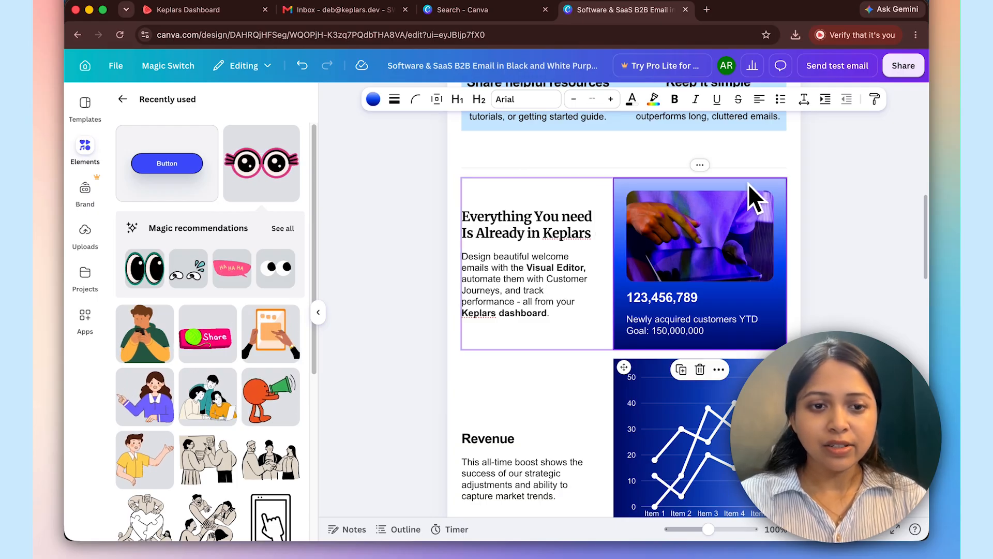
{"action": "left_click", "coordinate": [700, 373]}
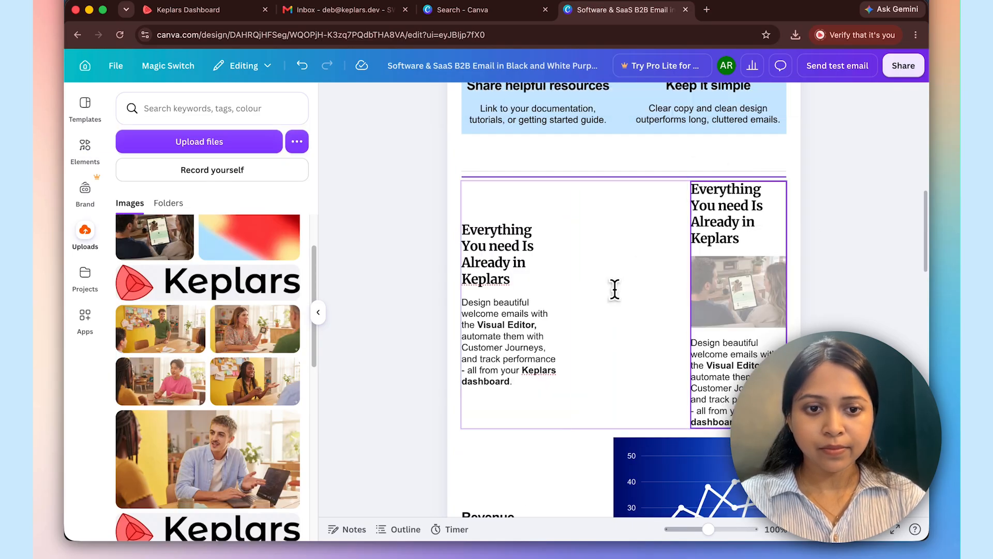
{"action": "left_click_drag", "start_coordinate": [615, 289], "coordinate": [647, 306]}
{"action": "left_click", "coordinate": [724, 321]}
{"action": "left_click", "coordinate": [720, 436]}
{"action": "left_click", "coordinate": [731, 468]}
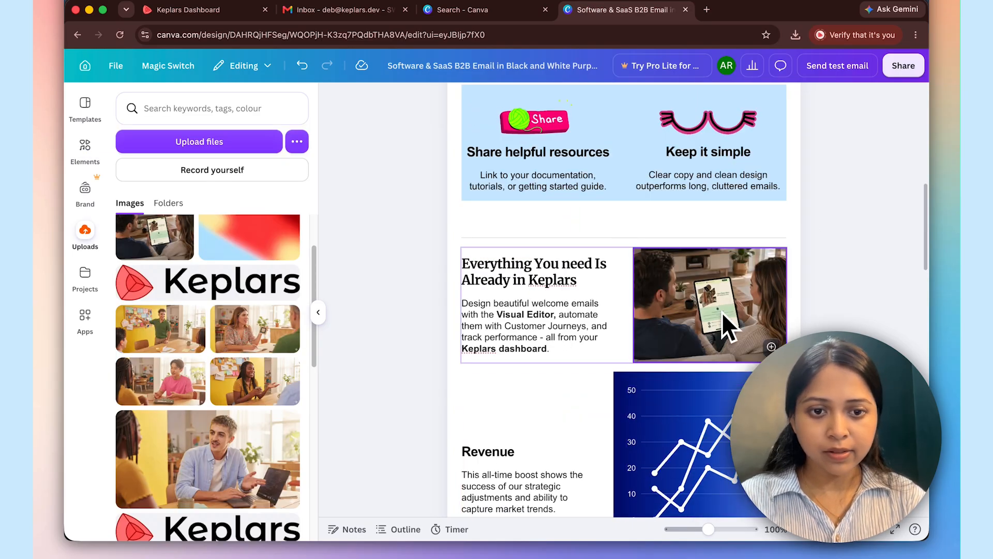
Step: Delete the Revenue and Profit chart blocks and the "Sales forecasts" section
{"action": "scroll", "coordinate": [711, 253], "scroll_direction": "down", "scroll_amount": 5}
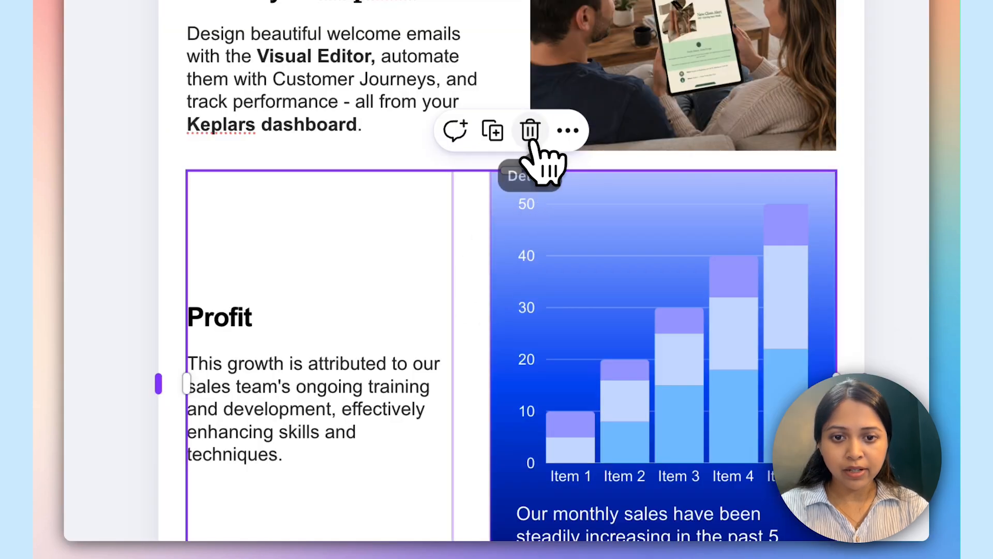
{"action": "left_click", "coordinate": [530, 132]}
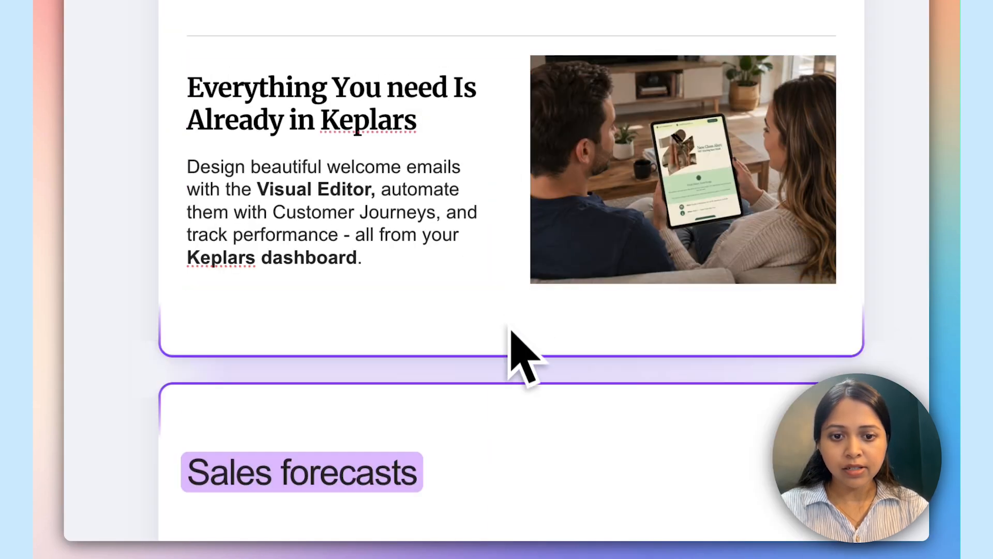
{"action": "scroll", "coordinate": [511, 331], "scroll_direction": "down", "scroll_amount": 4}
Step: Set the font of the "Thank you!" heading to Inter
{"action": "left_click", "coordinate": [483, 393]}
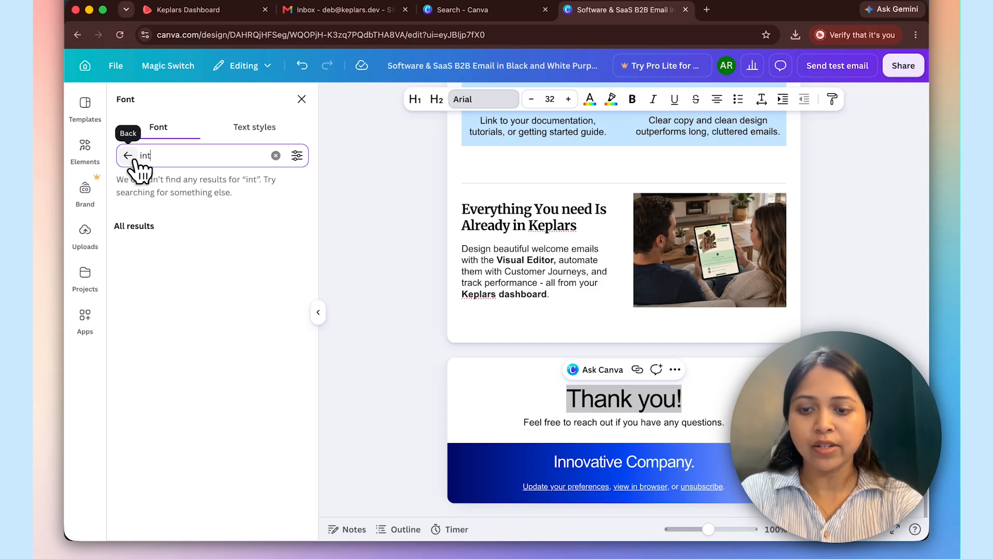
{"action": "left_click", "coordinate": [147, 209]}
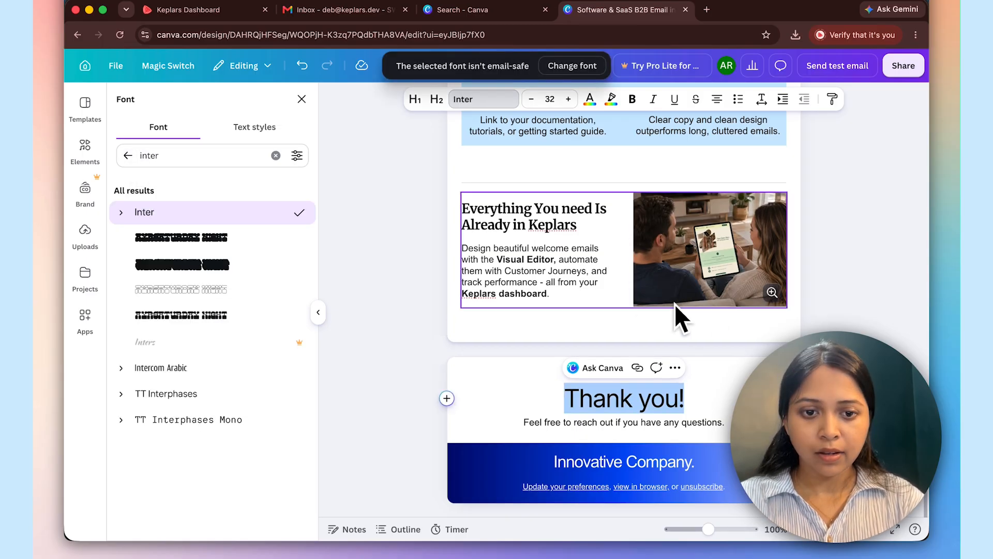
{"action": "left_click", "coordinate": [622, 324]}
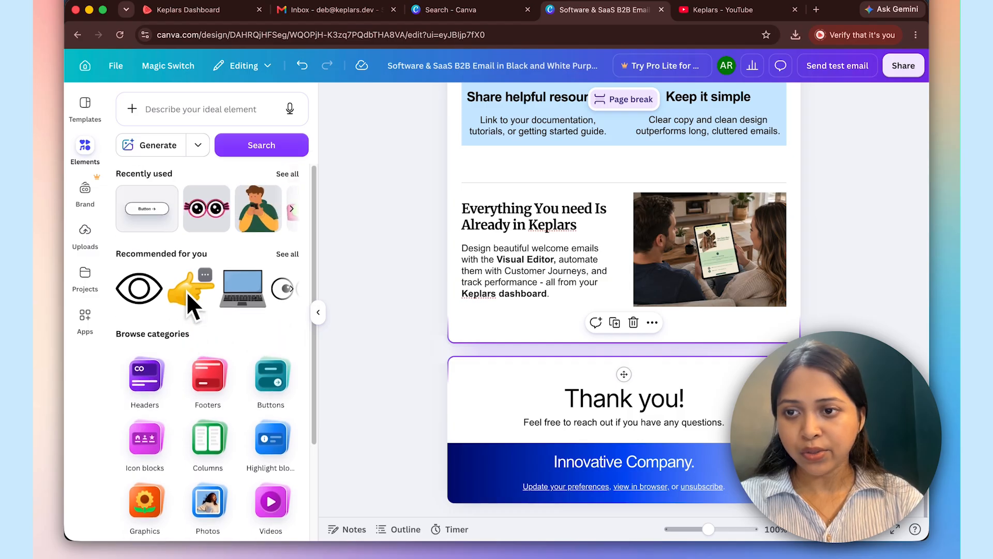
{"action": "scroll", "coordinate": [201, 269], "scroll_direction": "down", "scroll_amount": 3}
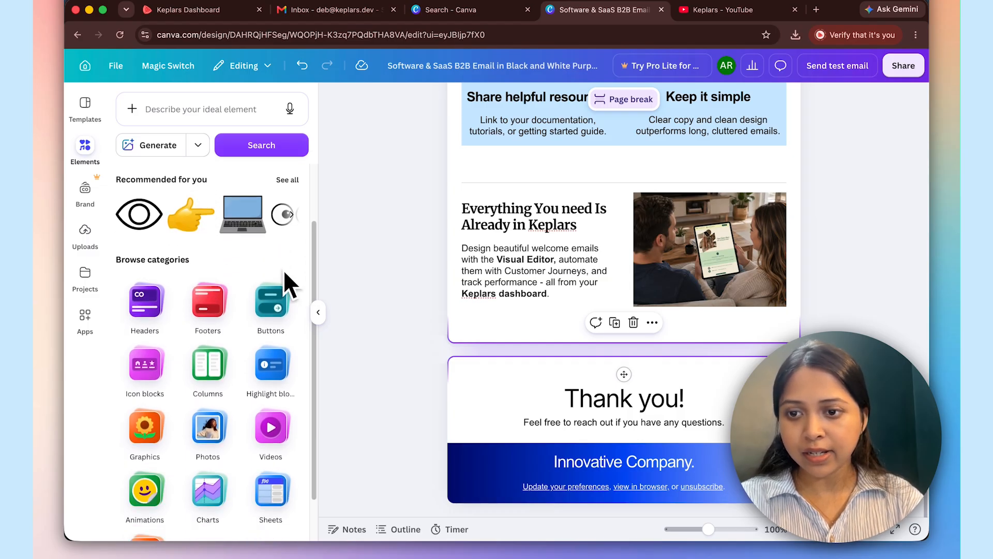
{"action": "left_click", "coordinate": [275, 298]}
{"action": "scroll", "coordinate": [277, 300], "scroll_direction": "down", "scroll_amount": 1}
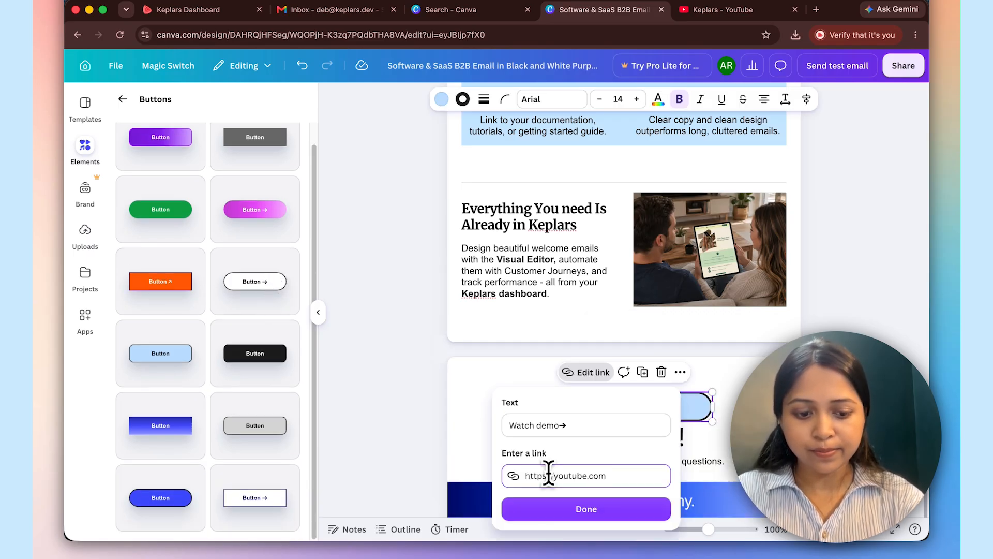
{"action": "key", "text": "Return"}
Step: Change the fill of the "Watch demo" button to a custom red colour
{"action": "left_click", "coordinate": [441, 99]}
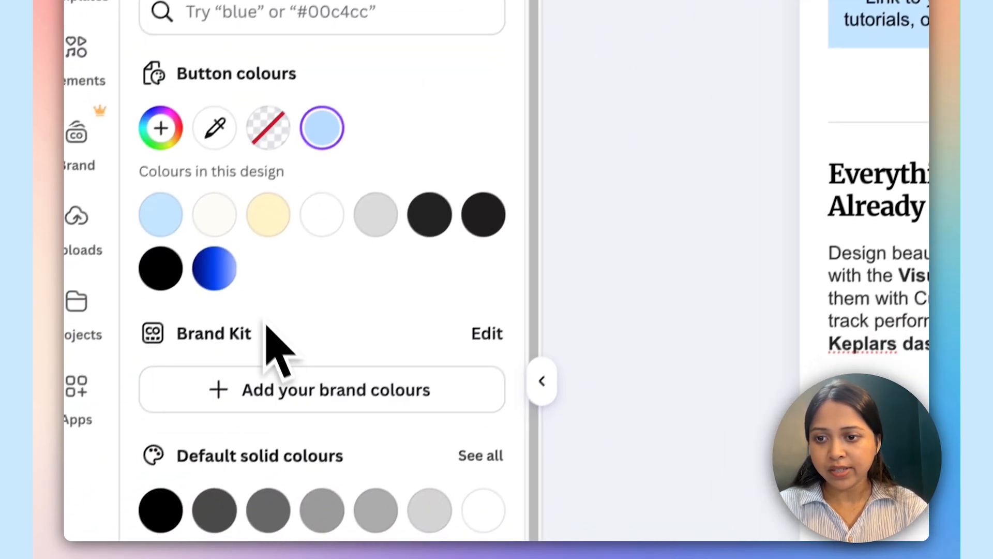
{"action": "left_click", "coordinate": [160, 128]}
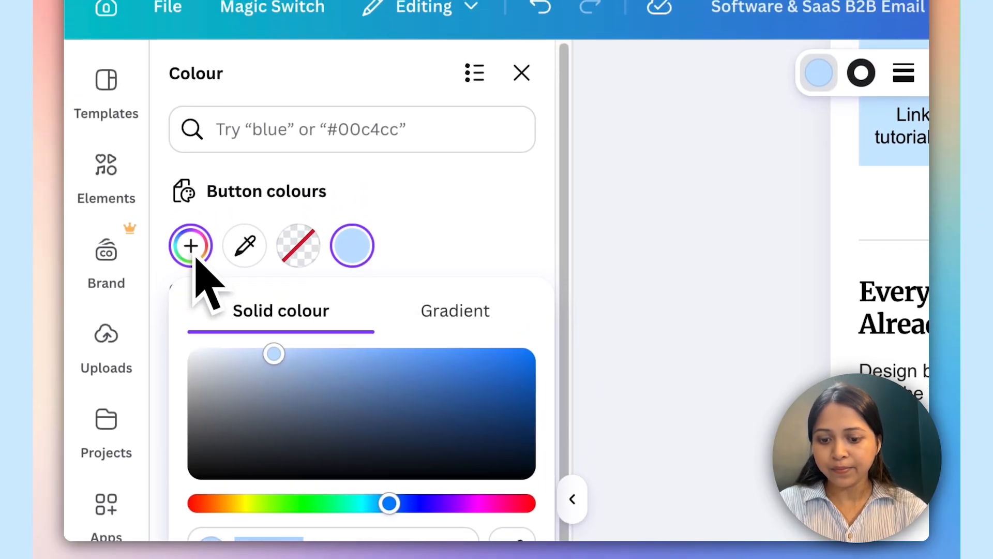
{"action": "key", "text": "super+v"}
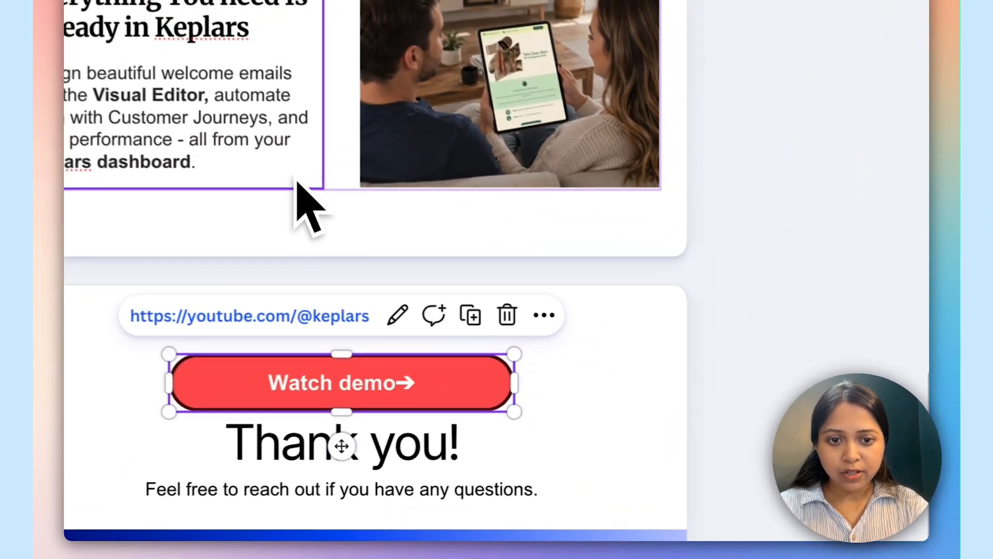
Step: Add space below the "Everything You need Is Already in Keplars" section and move the "Watch demo" button into it, centred
{"action": "left_click", "coordinate": [313, 195]}
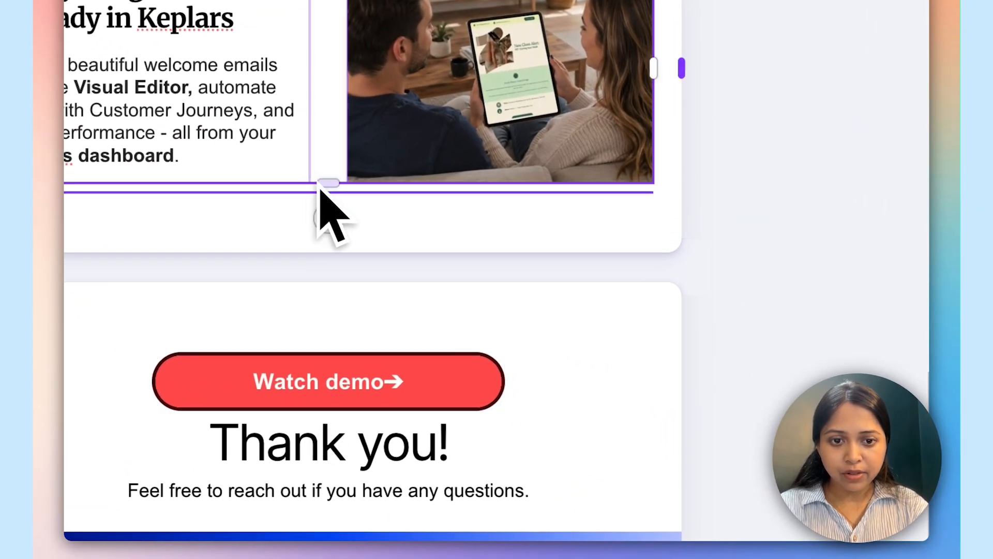
{"action": "left_click_drag", "start_coordinate": [330, 189], "coordinate": [336, 335]}
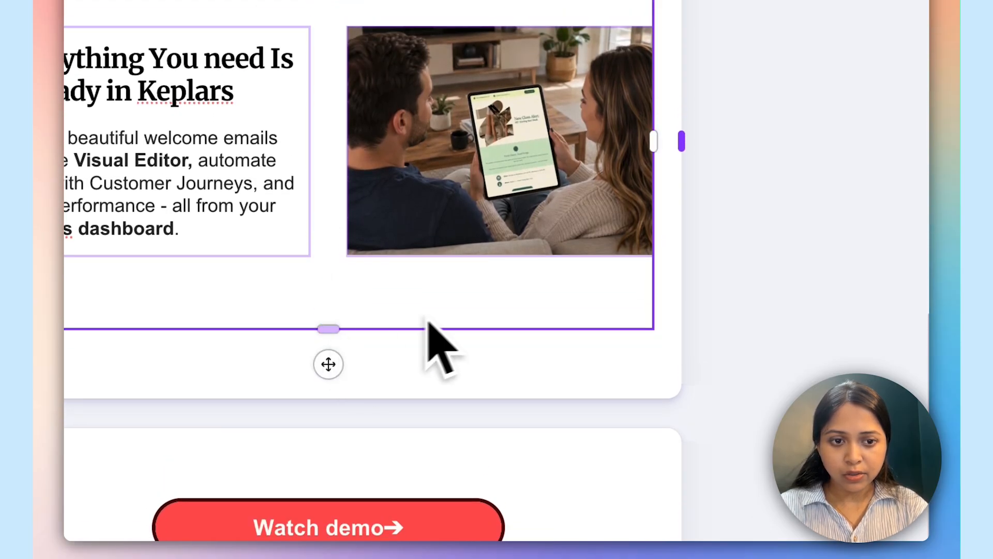
{"action": "left_click", "coordinate": [735, 277]}
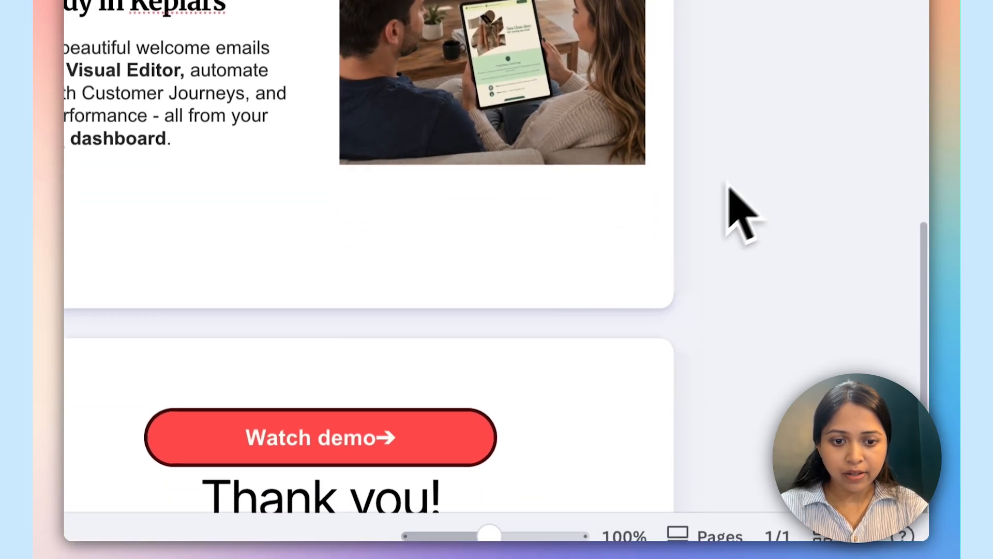
{"action": "left_click", "coordinate": [445, 421]}
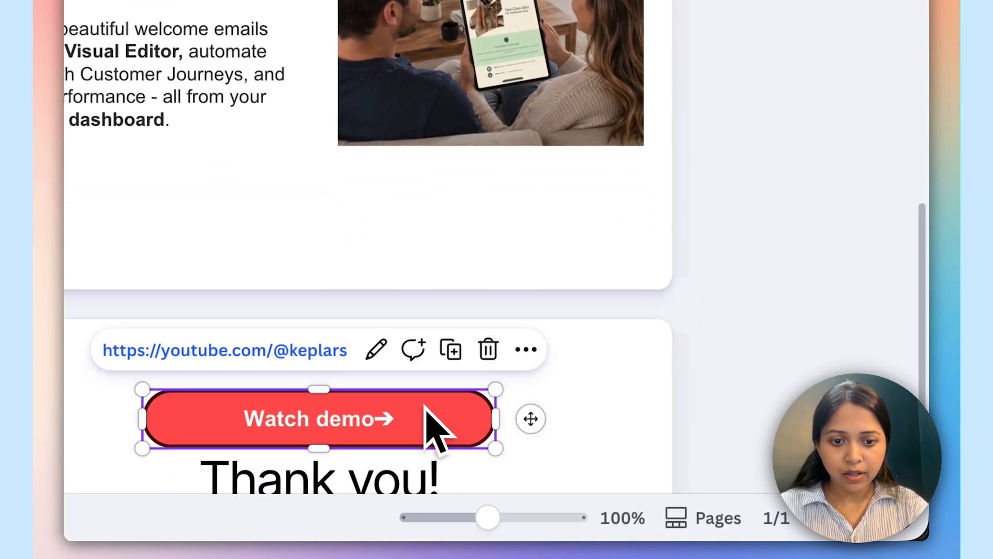
{"action": "left_click_drag", "start_coordinate": [445, 421], "coordinate": [362, 207]}
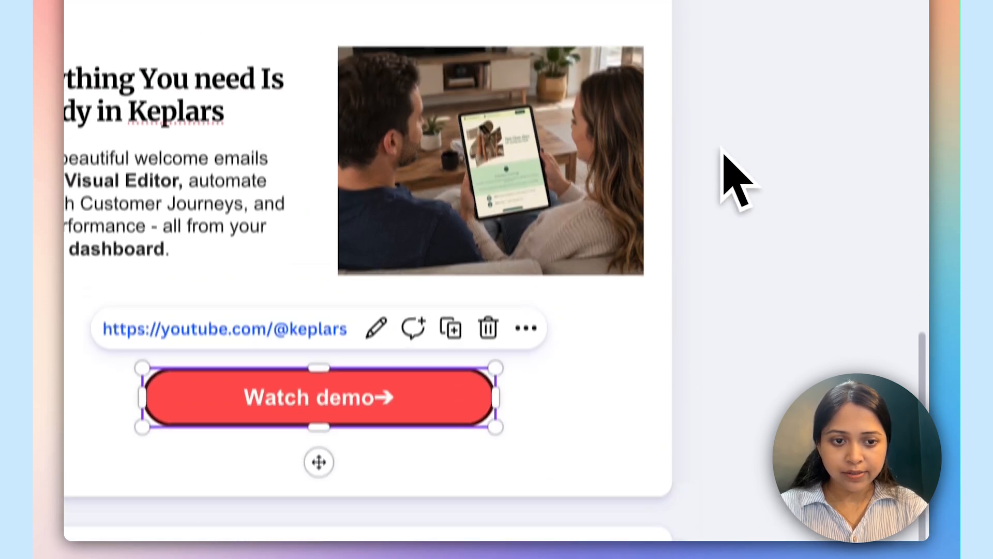
{"action": "left_click", "coordinate": [727, 57]}
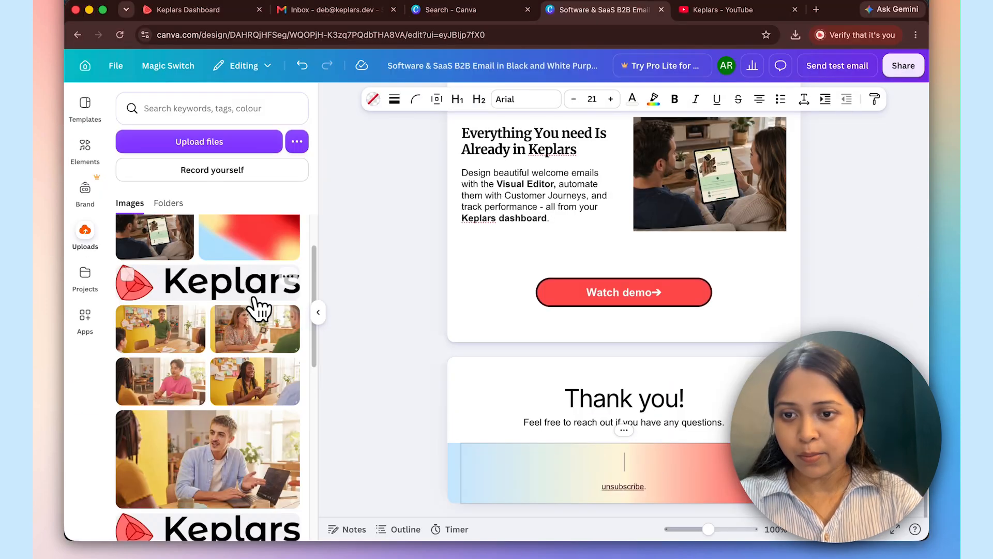
Step: Place the uploaded Keplars logo in the gradient footer above the unsubscribe link
{"action": "left_click_drag", "start_coordinate": [258, 307], "coordinate": [632, 467]}
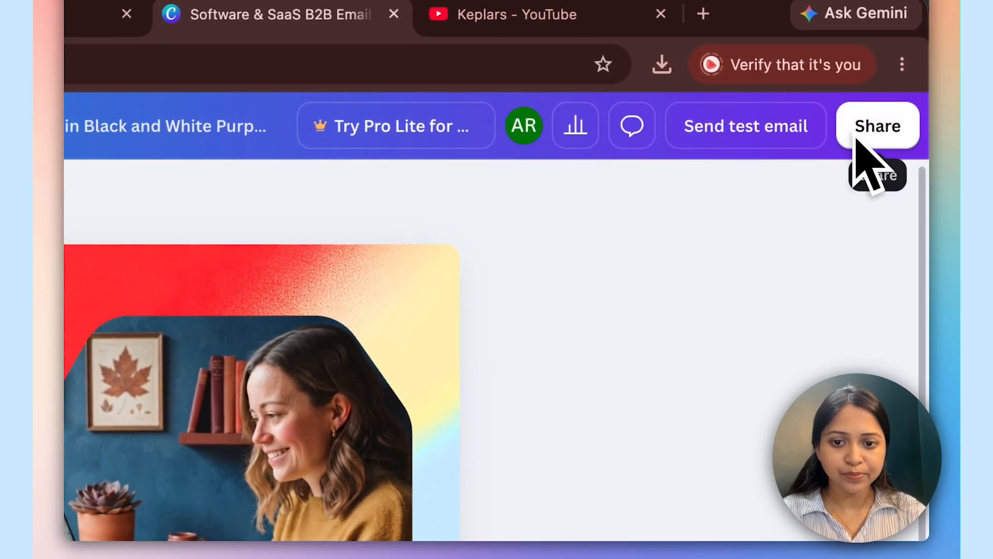
Step: Download the finished email design with the file type HTML and images
{"action": "left_click", "coordinate": [857, 140]}
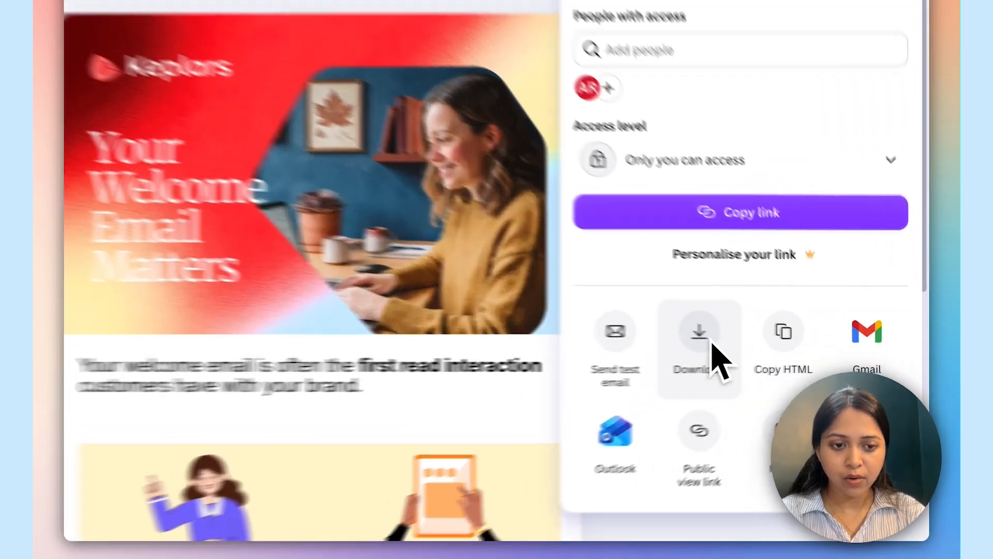
{"action": "left_click", "coordinate": [776, 347]}
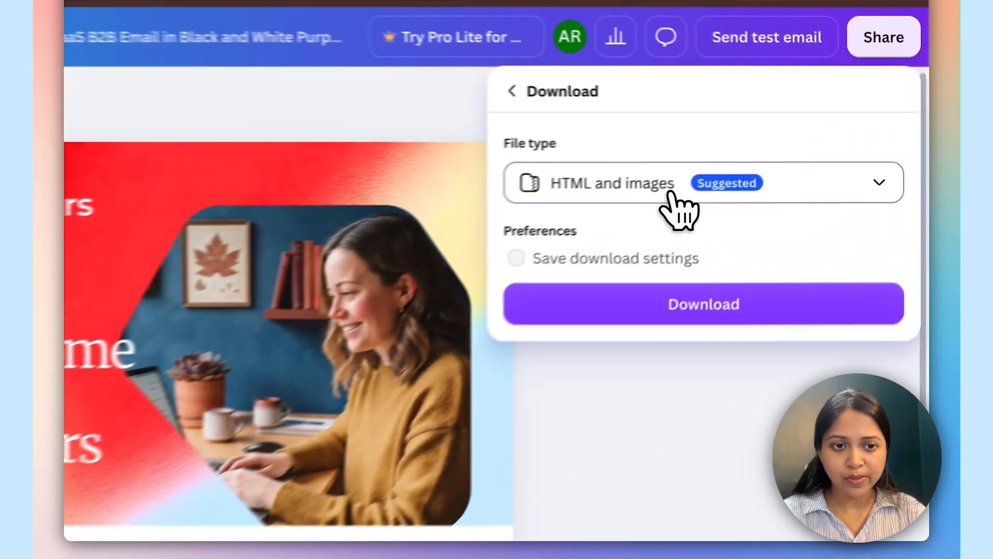
{"action": "left_click", "coordinate": [782, 156]}
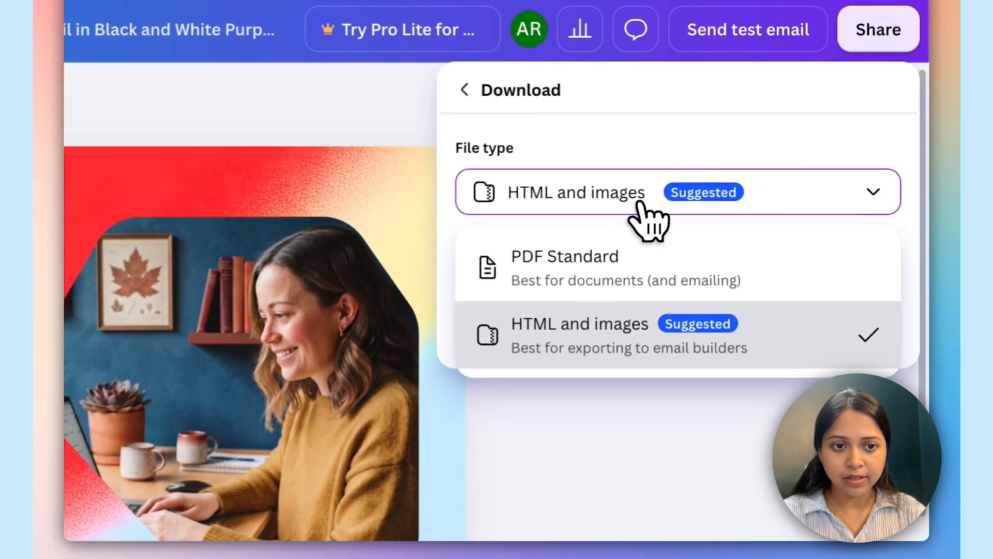
{"action": "left_click", "coordinate": [782, 157]}
{"action": "left_click", "coordinate": [667, 323]}
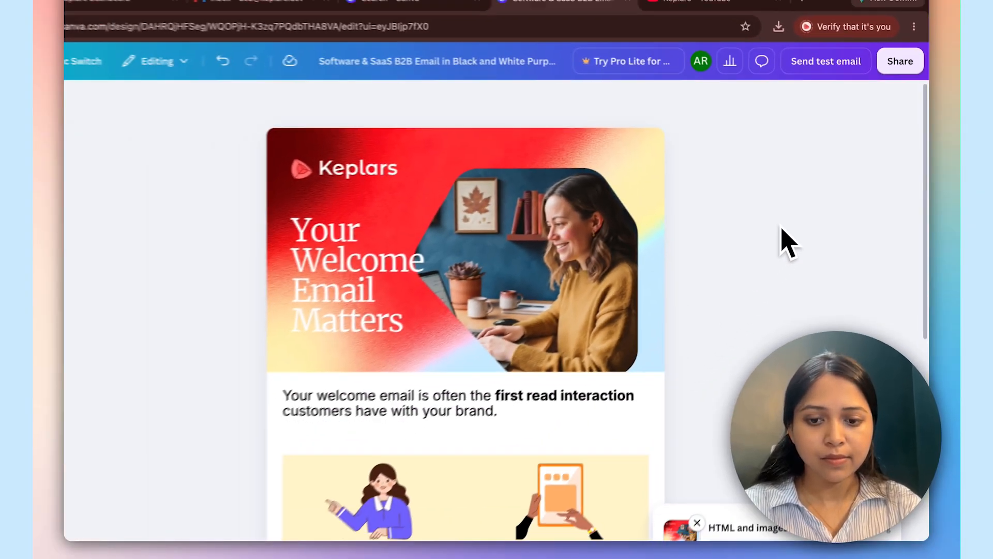
Step: Switch to the Keplars Dashboard and create a template by importing "Software & SaaS B2B Email in Black and White Purple Blue Modern & Futuristic Style (1).zip"
{"action": "left_click", "coordinate": [187, 11]}
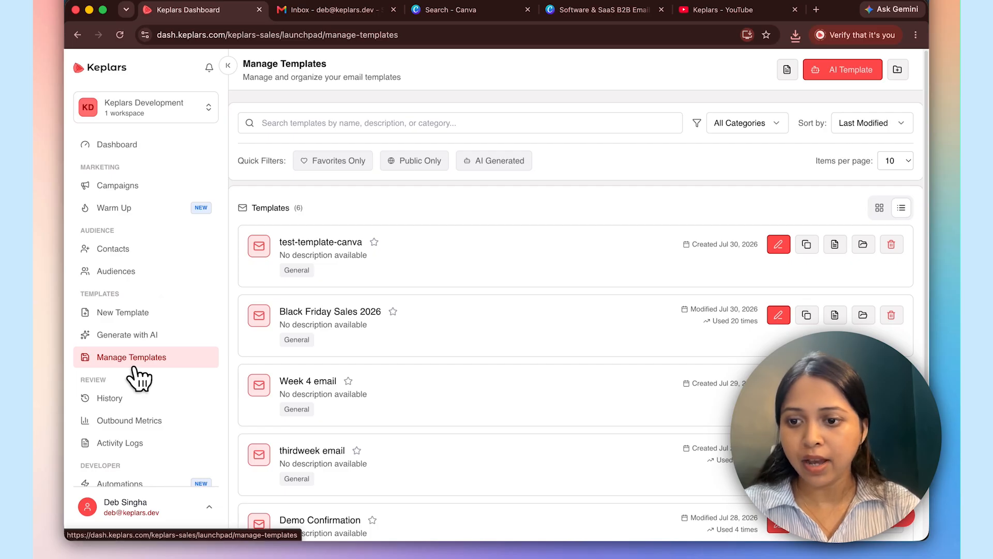
{"action": "left_click", "coordinate": [135, 316]}
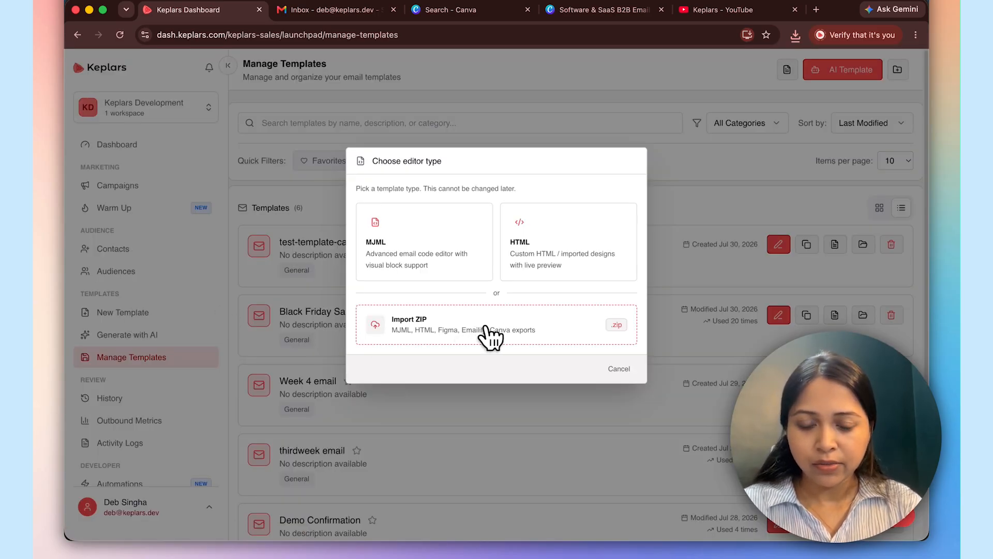
{"action": "left_click", "coordinate": [522, 330]}
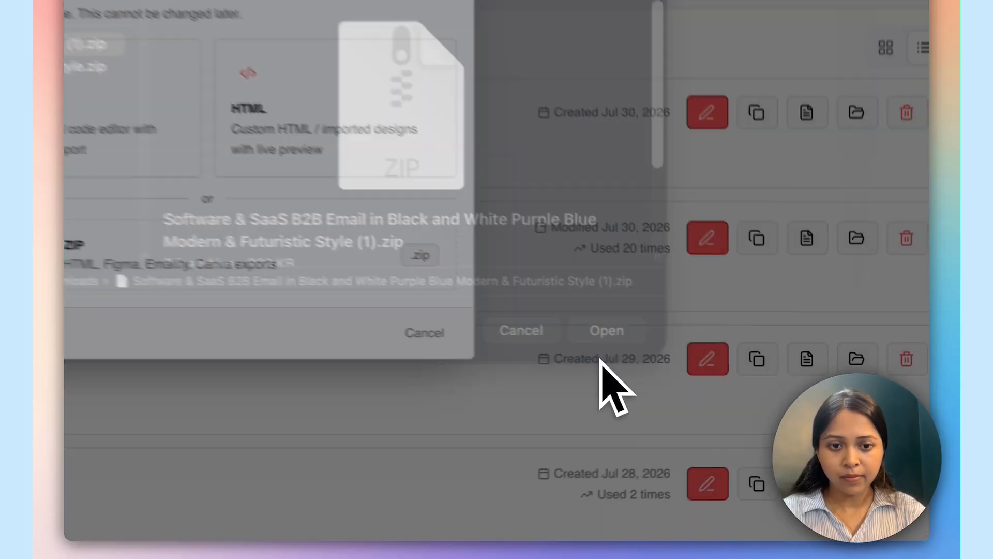
{"action": "left_click", "coordinate": [727, 381]}
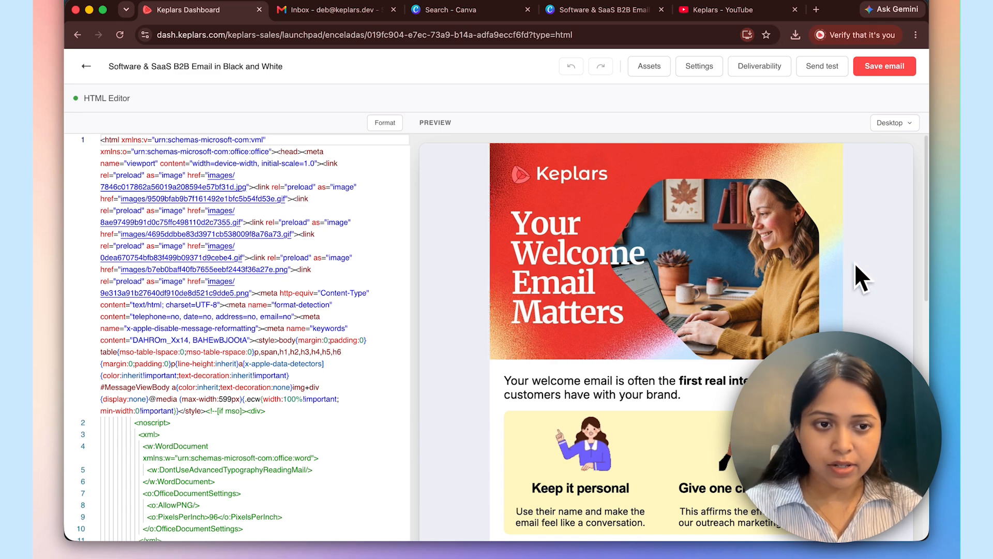
Step: Review the imported email and change the footer unsubscribe link's href in the HTML code to {{unsubscribeUrl}}
{"action": "scroll", "coordinate": [855, 279], "scroll_direction": "down", "scroll_amount": 7}
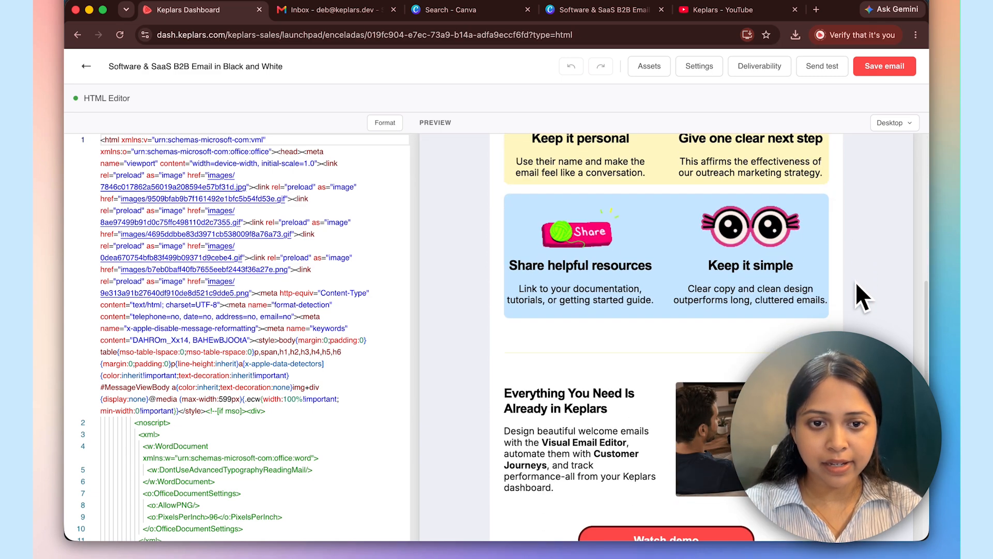
{"action": "scroll", "coordinate": [857, 285], "scroll_direction": "down", "scroll_amount": 5}
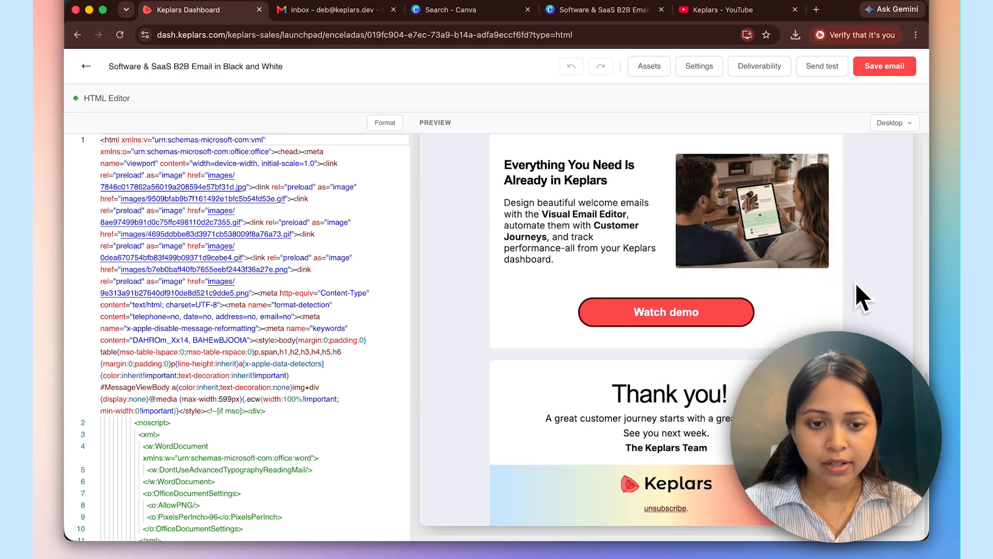
{"action": "scroll", "coordinate": [855, 282], "scroll_direction": "up", "scroll_amount": 14}
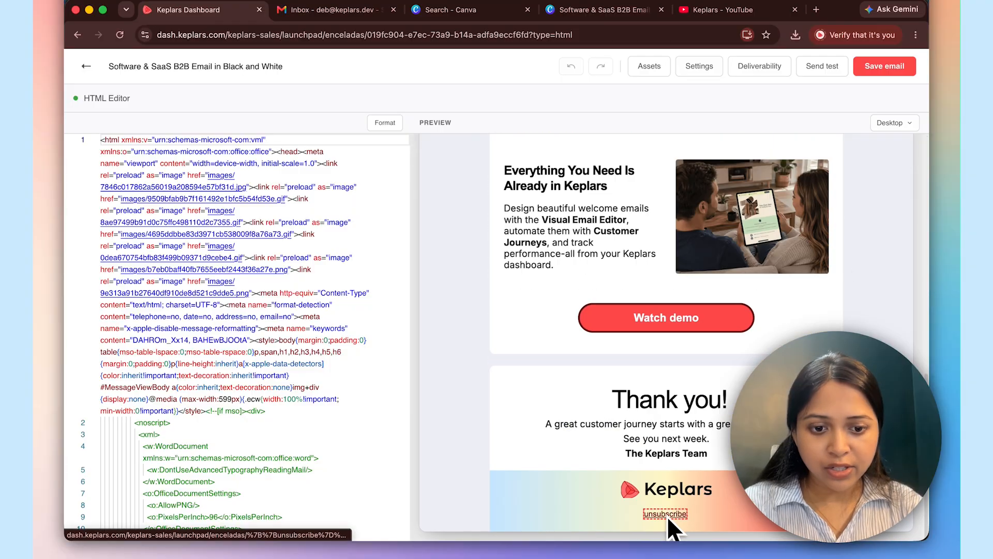
{"action": "scroll", "coordinate": [308, 321], "scroll_direction": "down", "scroll_amount": 20}
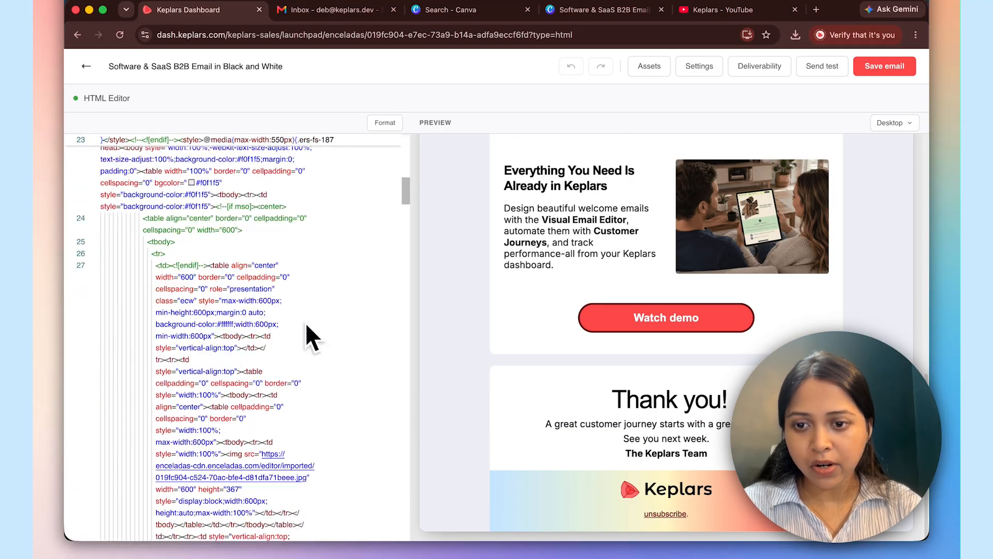
{"action": "scroll", "coordinate": [308, 338], "scroll_direction": "down", "scroll_amount": 8}
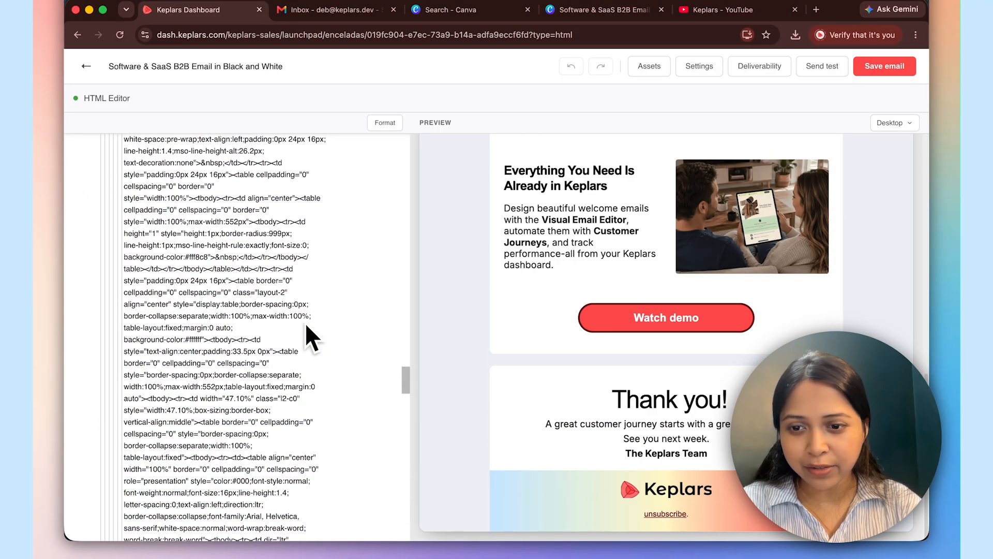
{"action": "scroll", "coordinate": [309, 337], "scroll_direction": "down", "scroll_amount": 6}
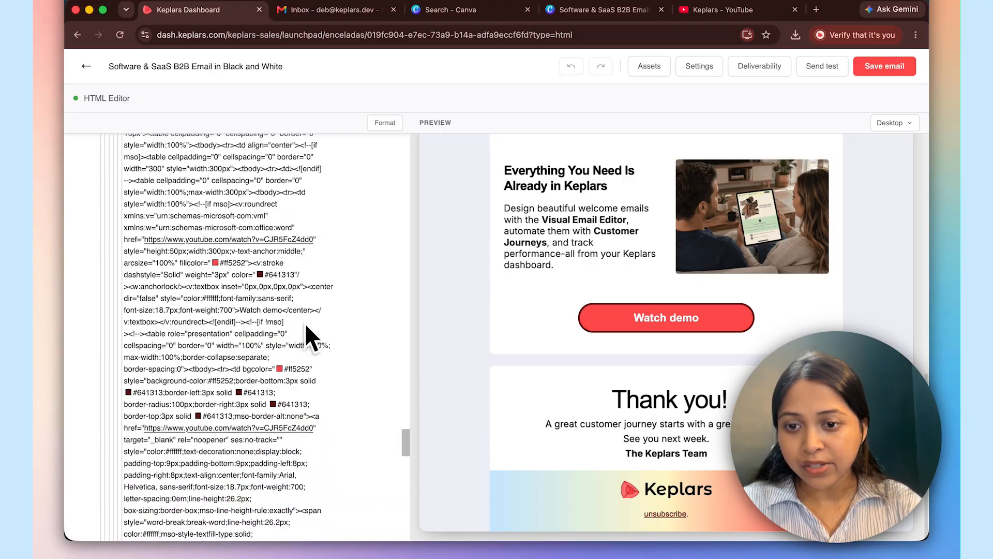
{"action": "scroll", "coordinate": [305, 325], "scroll_direction": "down", "scroll_amount": 6}
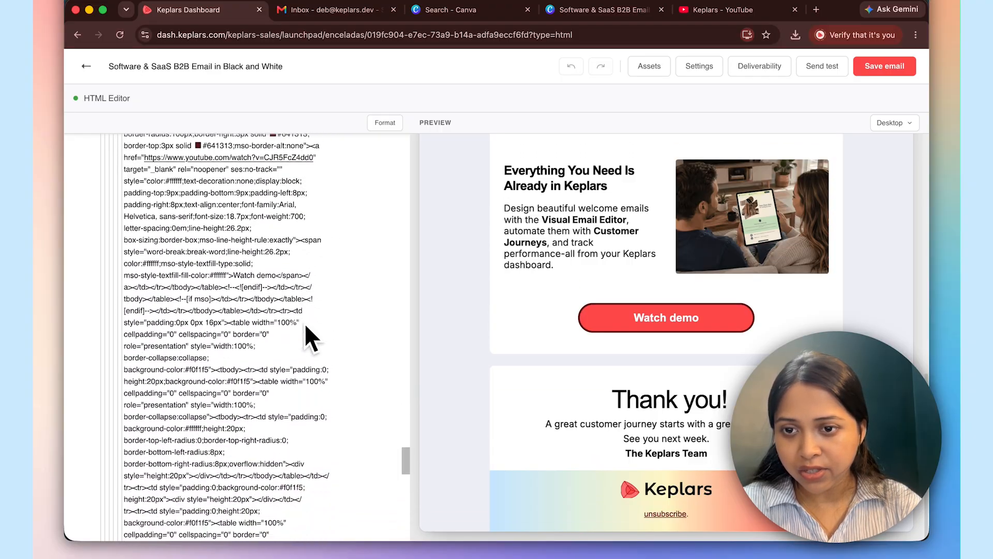
{"action": "left_click", "coordinate": [297, 382]}
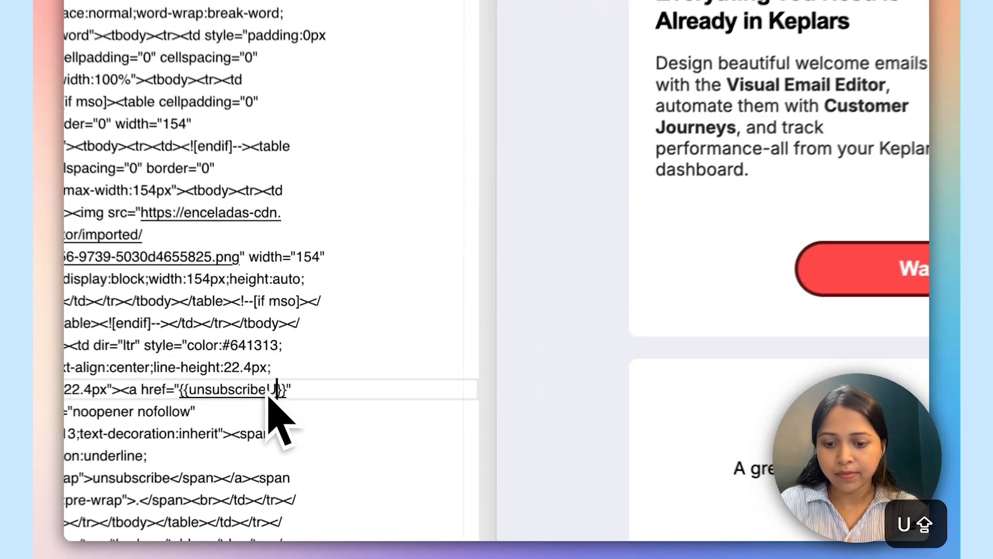
{"action": "type", "text": "Url"}
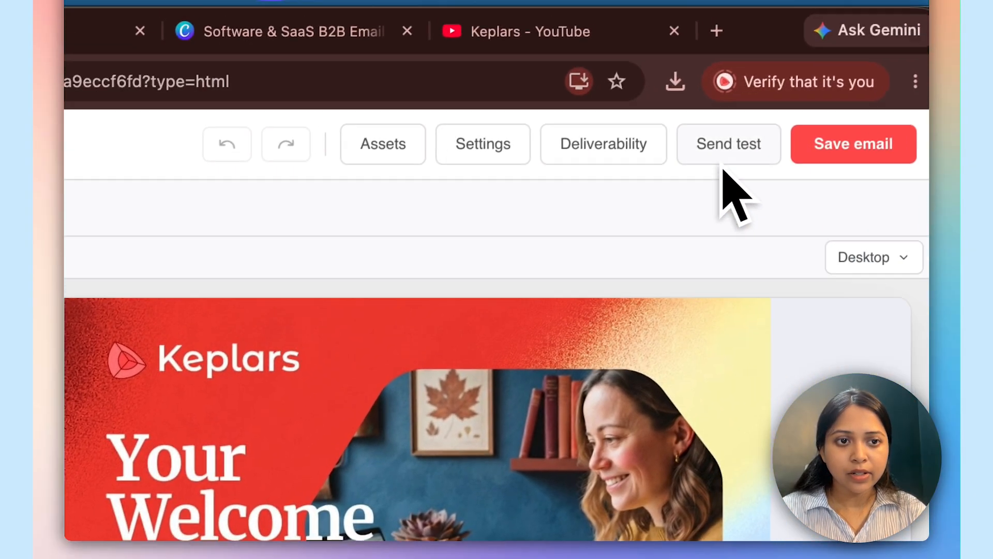
Step: Set the template's email subject to "Your welcome email matters" and save the email
{"action": "left_click", "coordinate": [588, 62]}
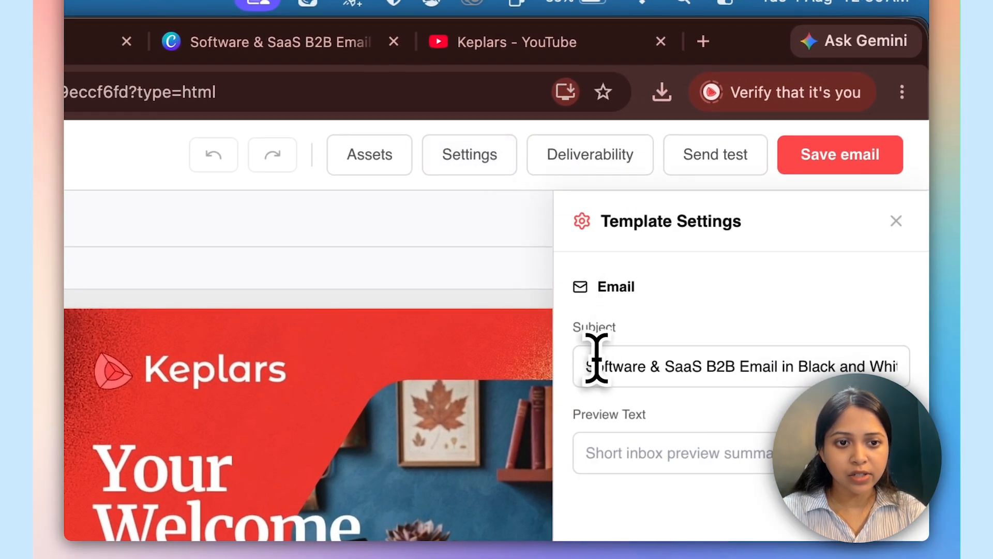
{"action": "left_click_drag", "start_coordinate": [828, 361], "coordinate": [905, 364]}
{"action": "type", "text": "Your welcome email matters"}
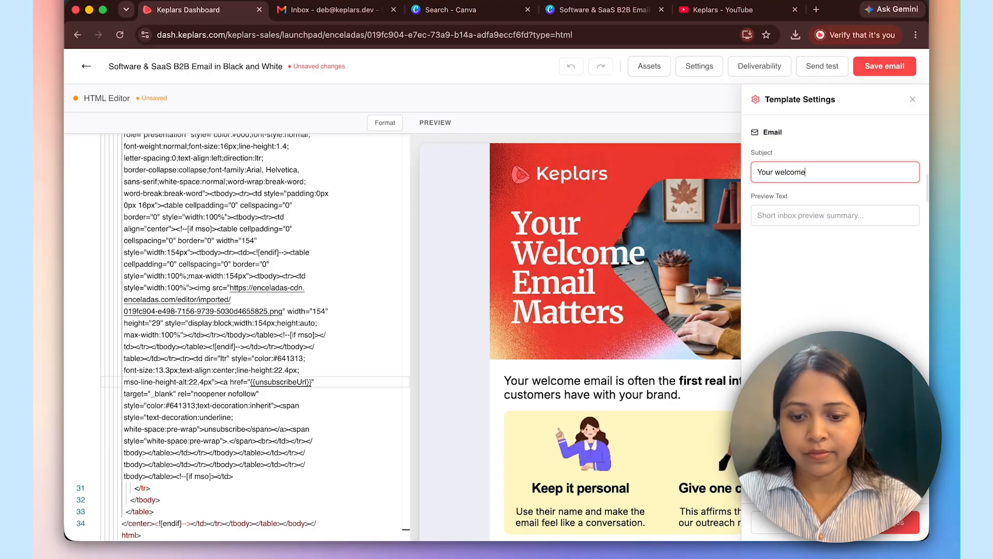
{"action": "left_click", "coordinate": [879, 522]}
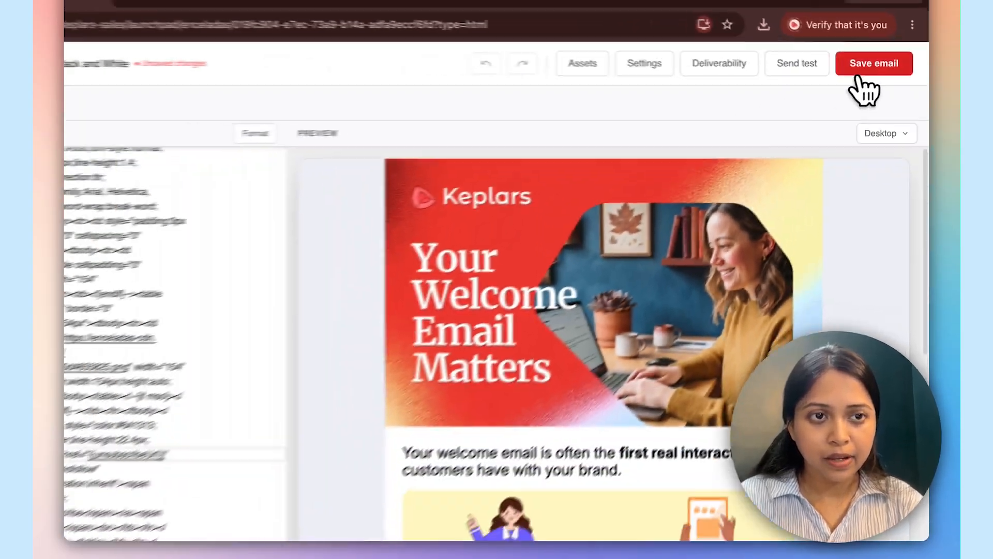
{"action": "left_click", "coordinate": [840, 46]}
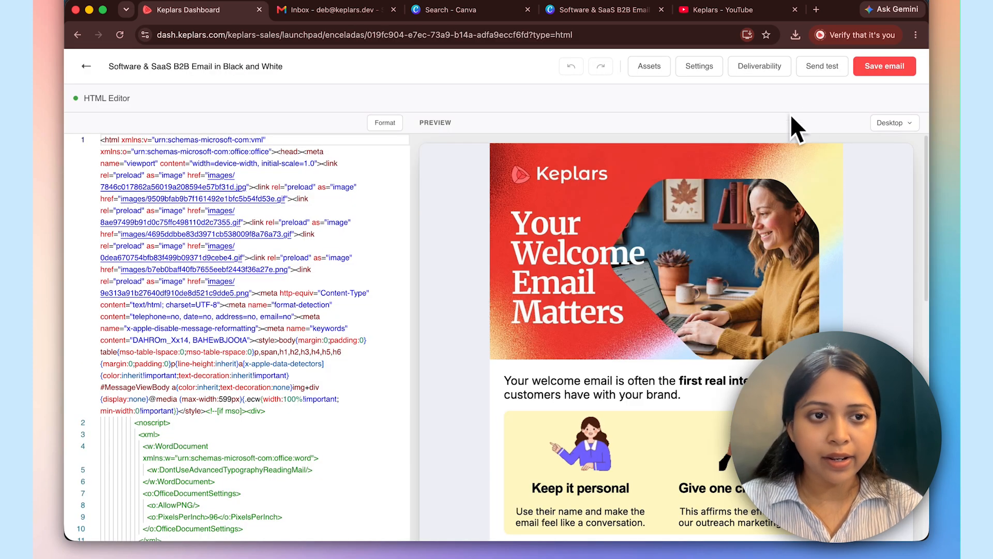
Step: Send a test email of the current template from the Google sender account to the test recipient's e-mail address
{"action": "left_click", "coordinate": [817, 67]}
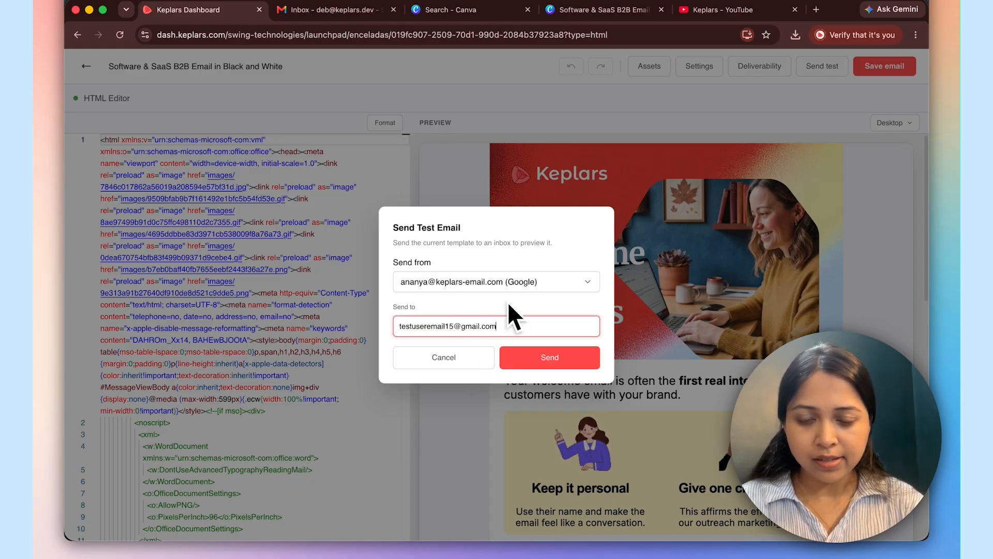
{"action": "left_click", "coordinate": [556, 358]}
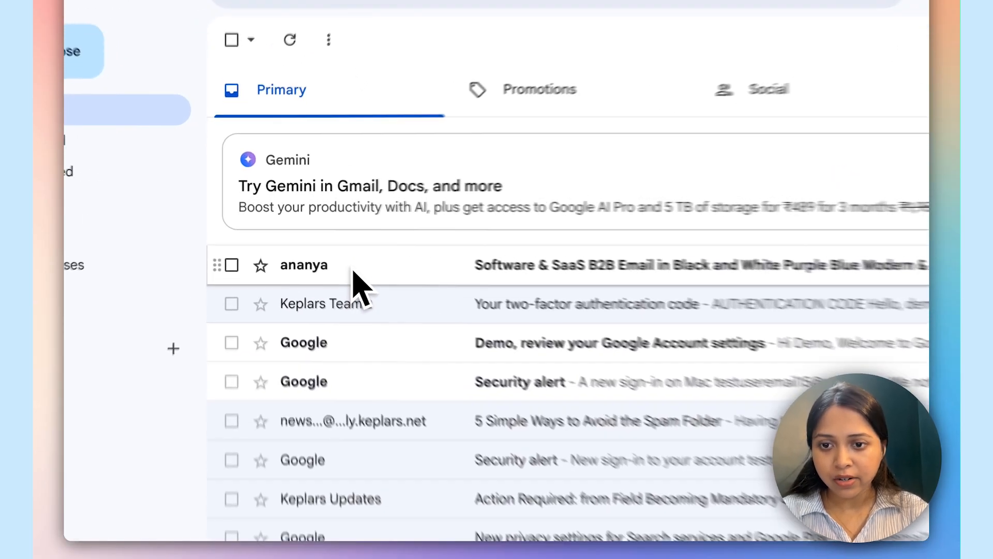
Step: Switch to Gmail, open the received test email, review its content and try the Watch demo link
{"action": "left_click", "coordinate": [303, 239]}
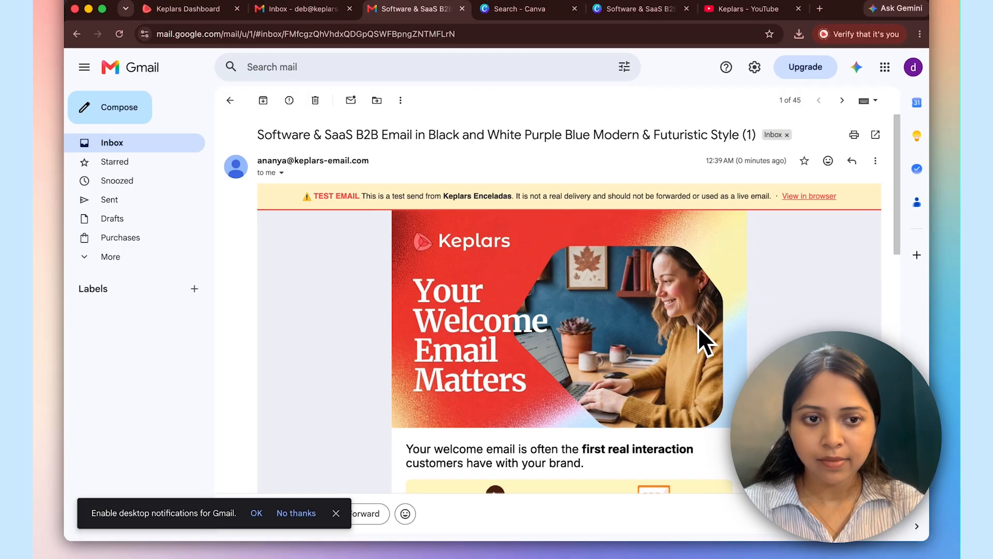
{"action": "scroll", "coordinate": [699, 325], "scroll_direction": "down", "scroll_amount": 7}
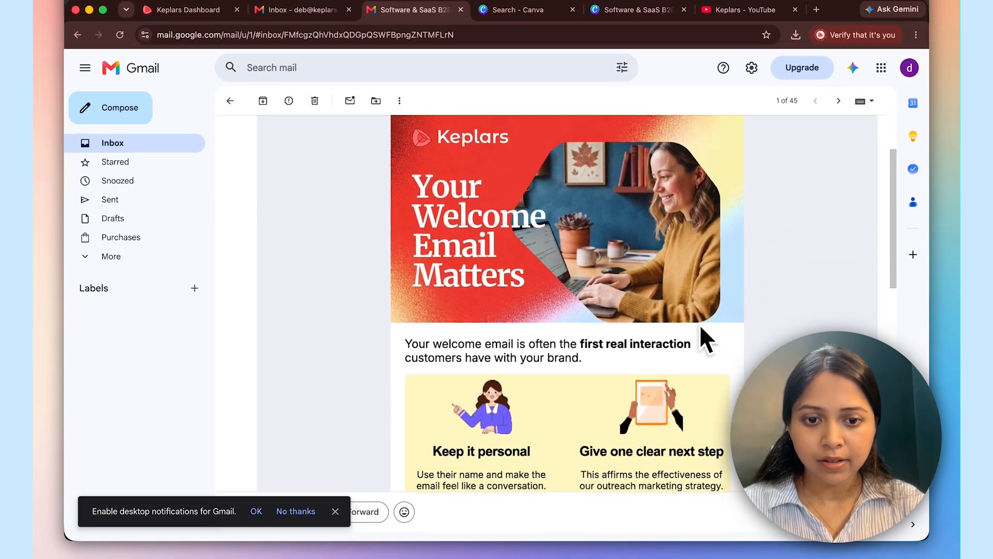
{"action": "scroll", "coordinate": [699, 324], "scroll_direction": "down", "scroll_amount": 10}
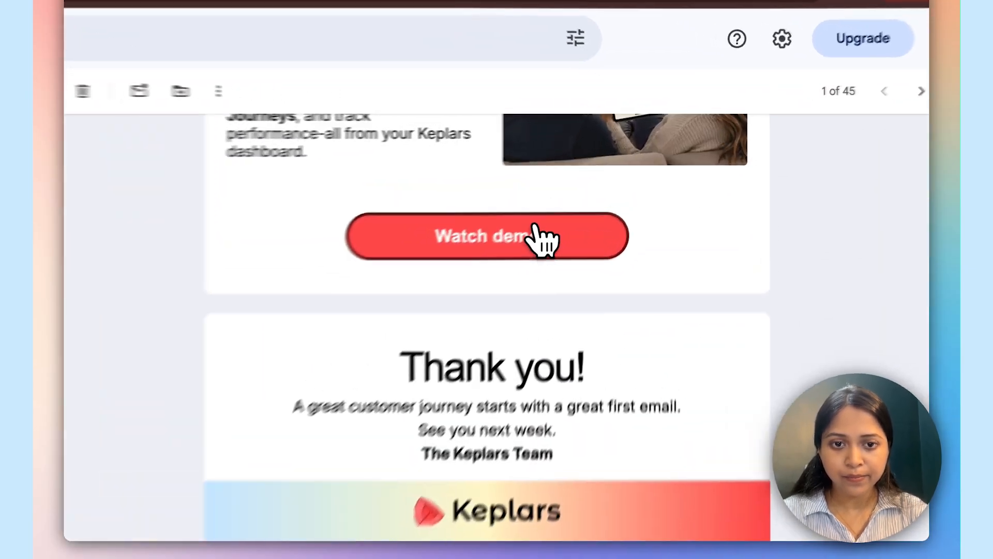
{"action": "left_click", "coordinate": [599, 192]}
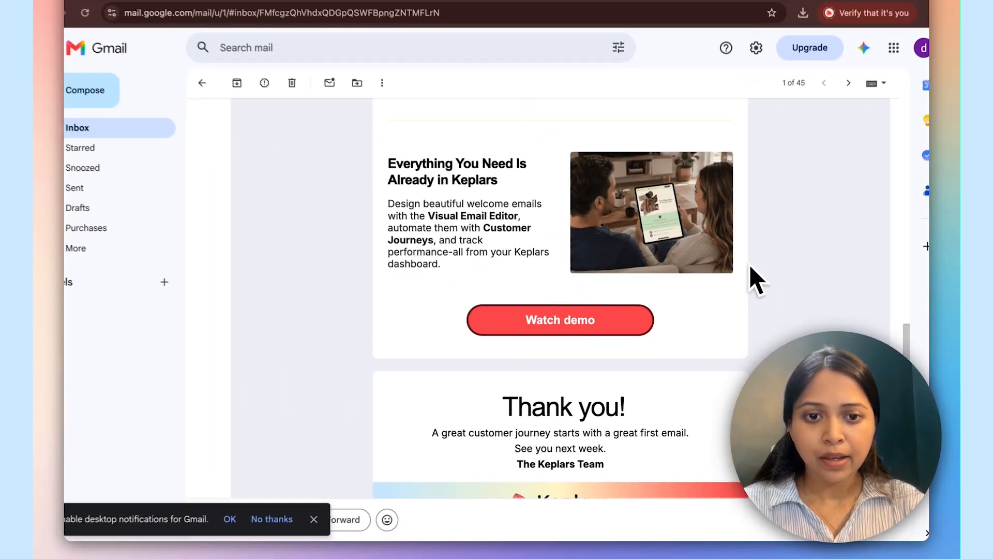
Step: Check the test email's browser version through its View in browser link and return to the message in Gmail
{"action": "scroll", "coordinate": [746, 275], "scroll_direction": "up", "scroll_amount": 12}
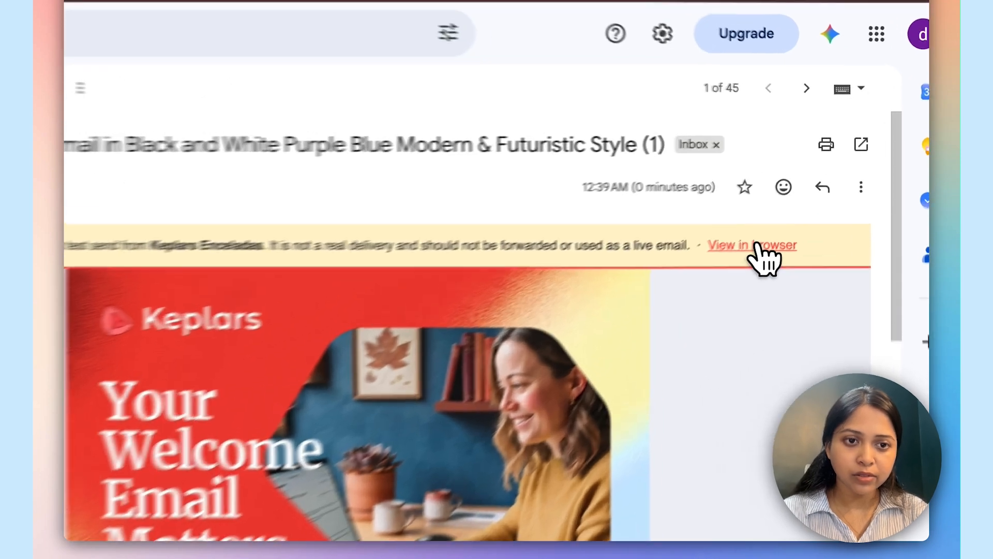
{"action": "left_click", "coordinate": [756, 245]}
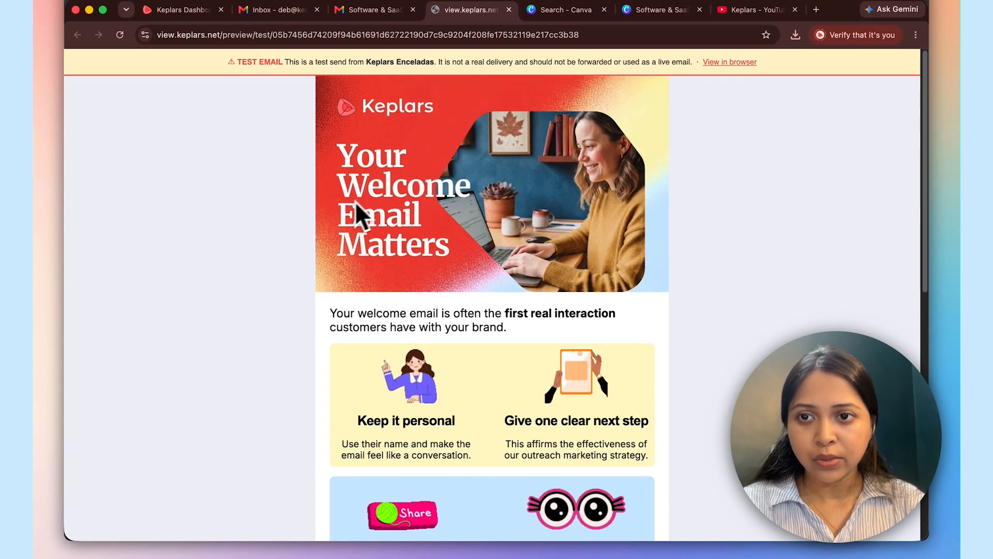
{"action": "key", "text": "super+w"}
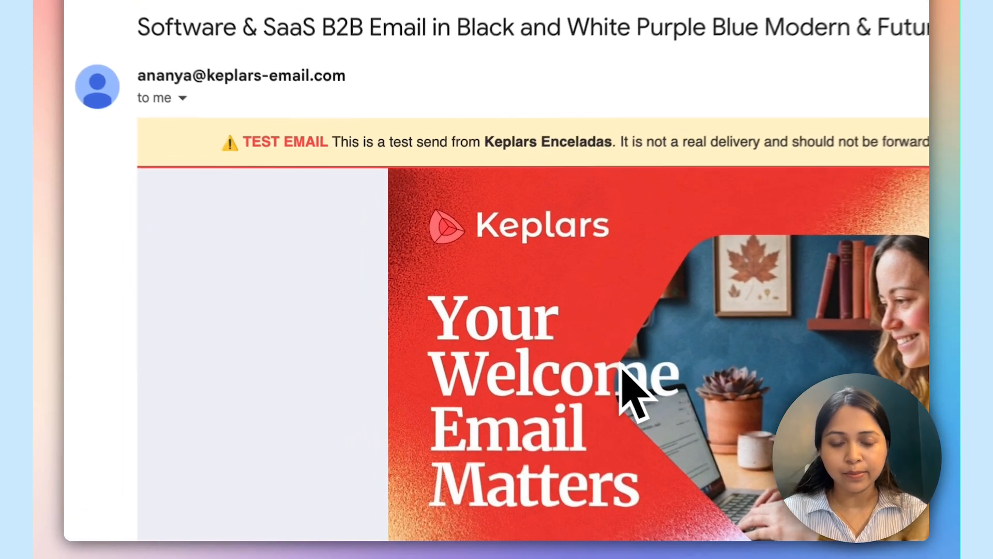
{"action": "scroll", "coordinate": [538, 326], "scroll_direction": "down", "scroll_amount": 2}
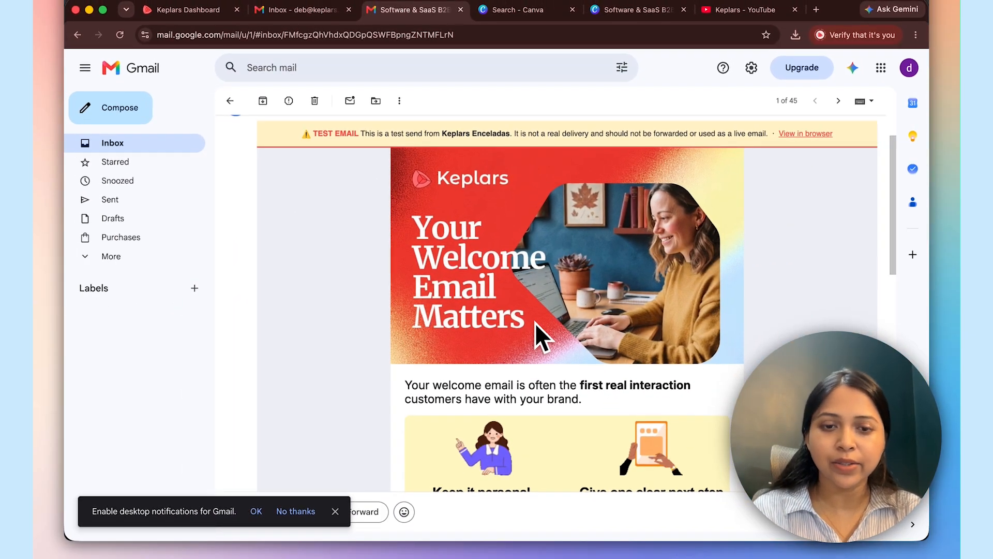